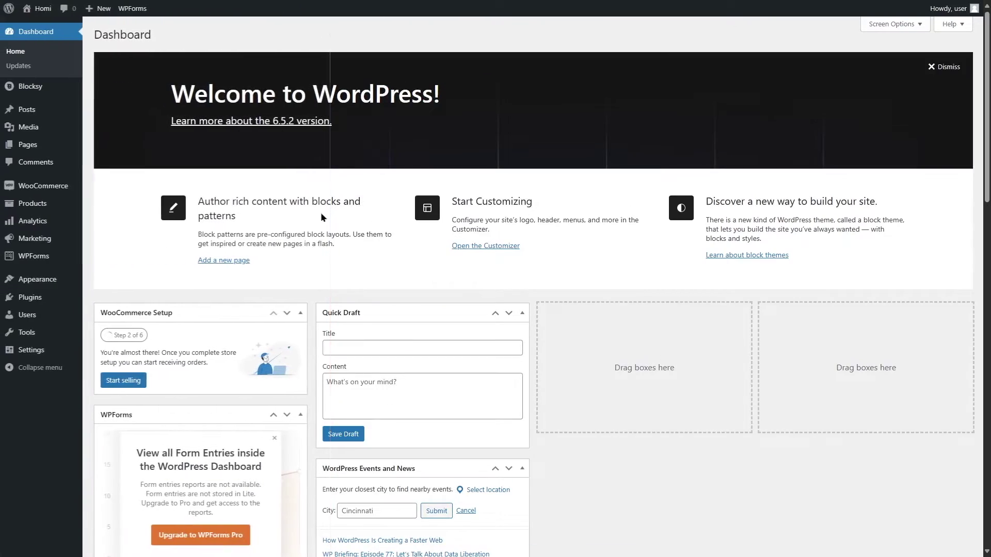
Visit the Homi site's front end and look through its home page, from categories and featured products to the blog section.
mouse_move(36, 9)
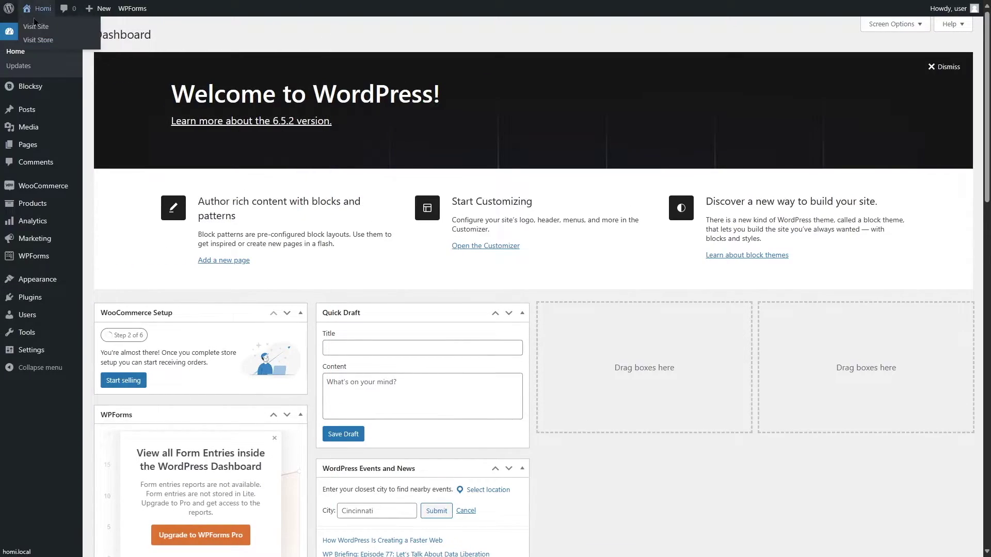
click(35, 27)
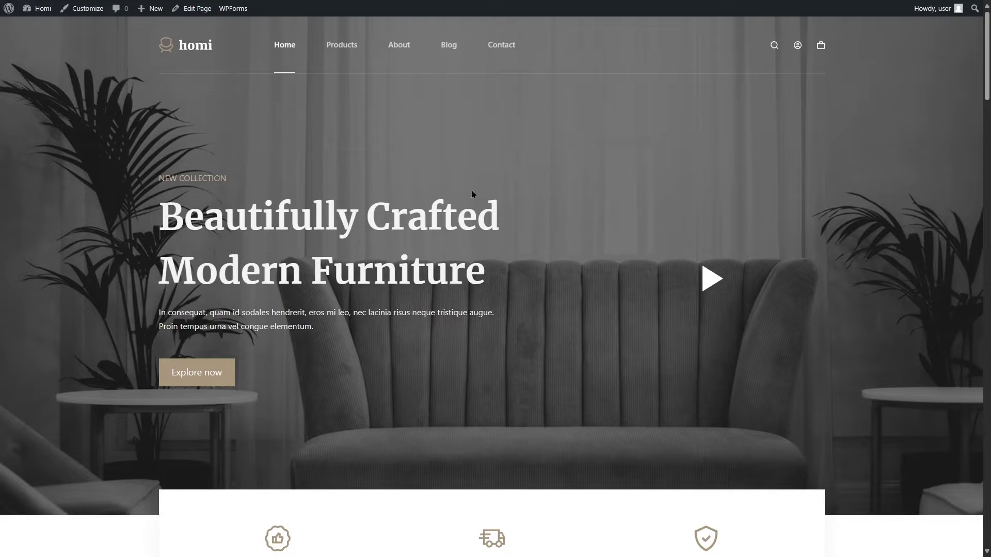
scroll(472, 194, down, 10)
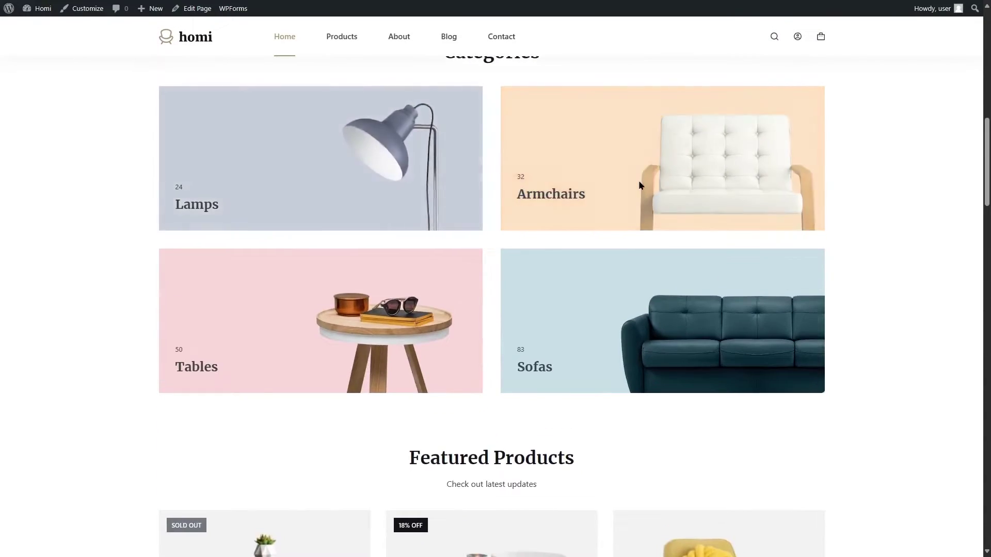
scroll(640, 185, down, 14)
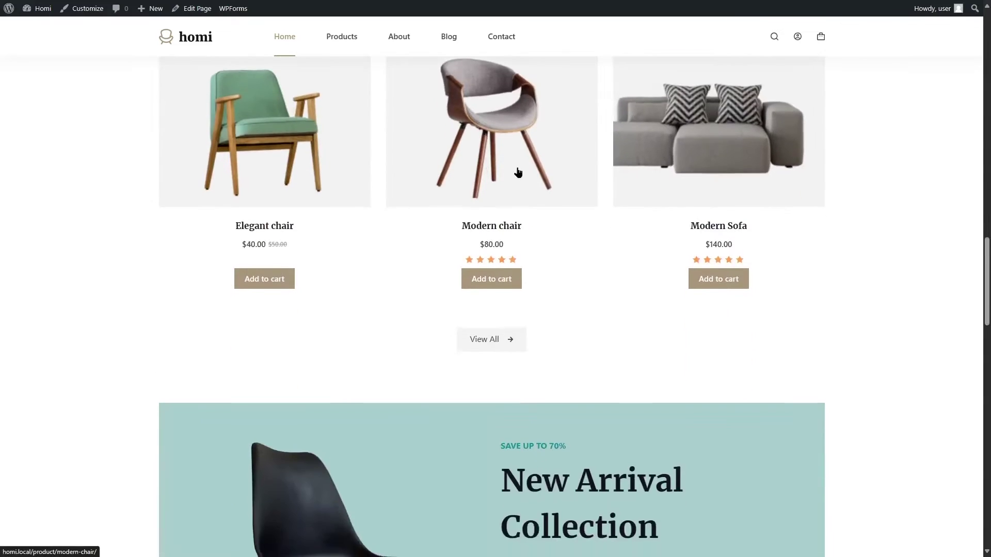
scroll(365, 139, up, 5)
scroll(611, 239, down, 9)
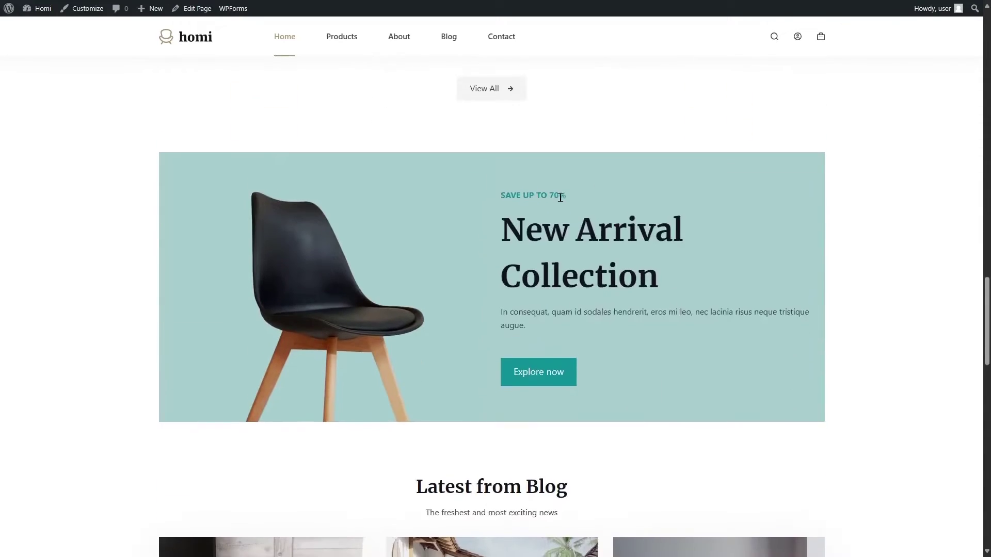
scroll(560, 197, down, 10)
scroll(301, 277, up, 6)
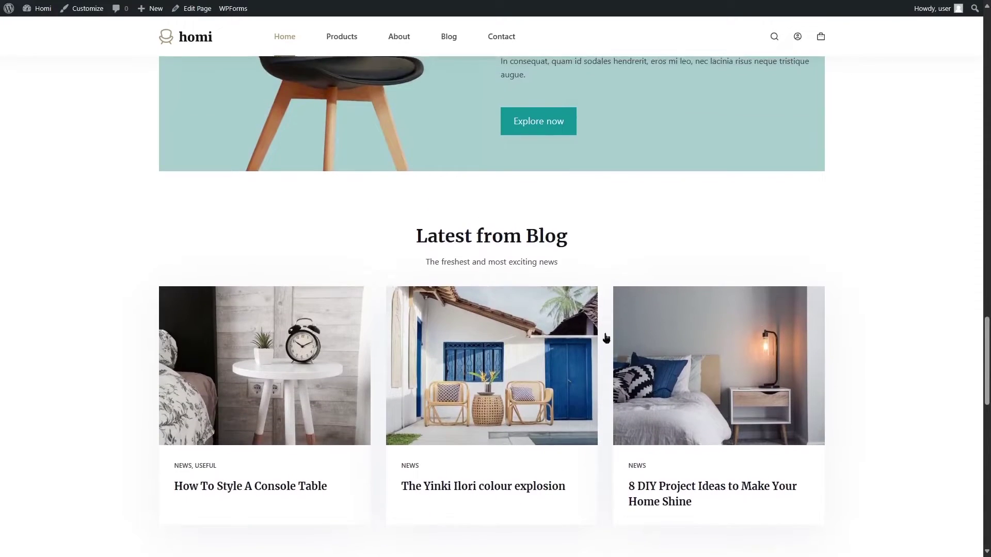
scroll(613, 332, down, 17)
scroll(613, 331, up, 20)
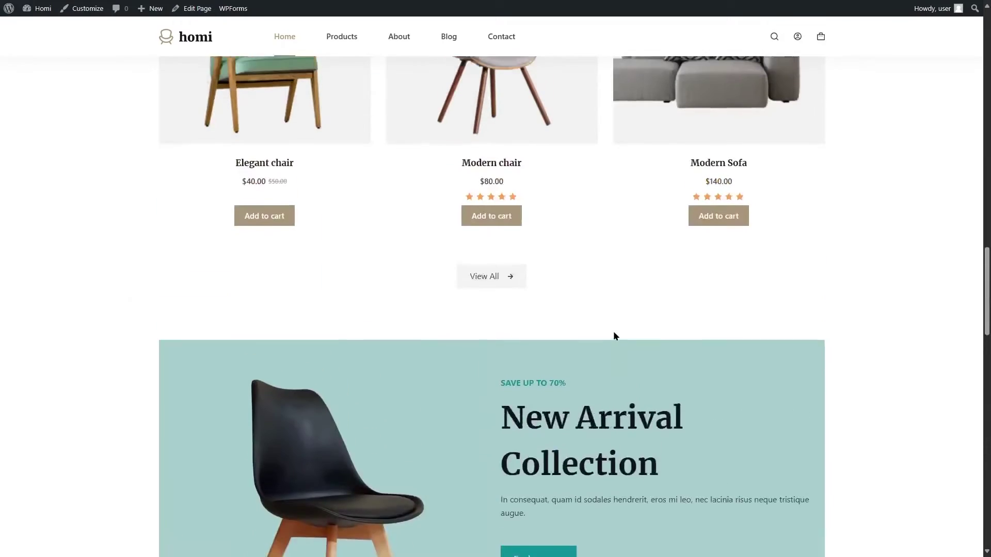
scroll(615, 336, up, 8)
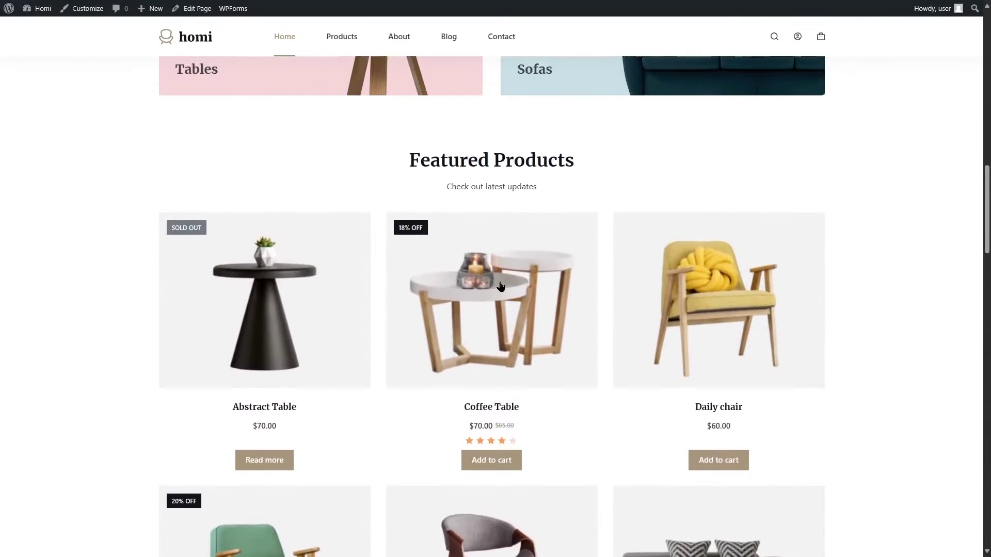
Open the Coffee Table product page, try its quantity selector up to 5 and back to 3, and check the shopping cart.
click(500, 286)
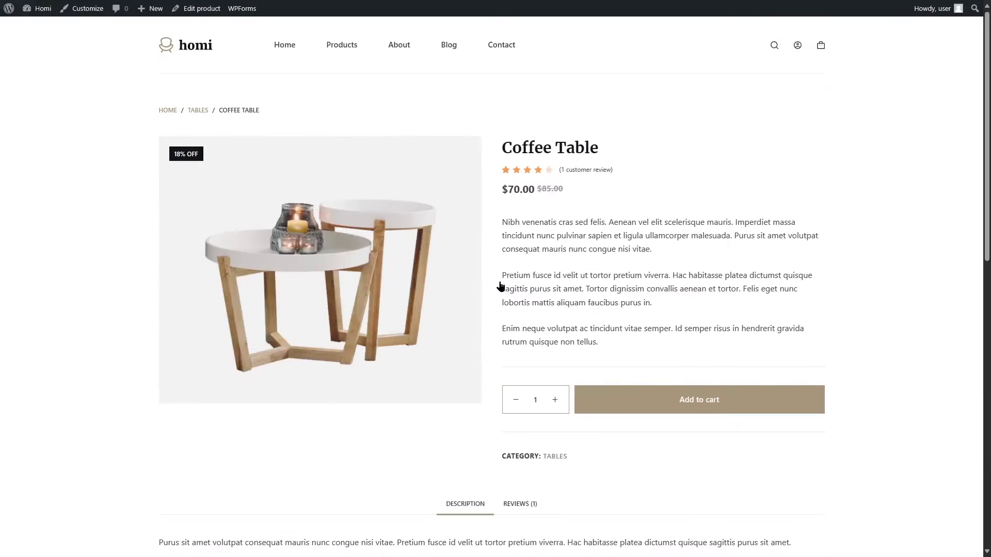
scroll(588, 283, down, 3)
scroll(589, 283, up, 1)
click(555, 316)
click(555, 316)
click(555, 316)
click(555, 316)
click(515, 317)
click(516, 317)
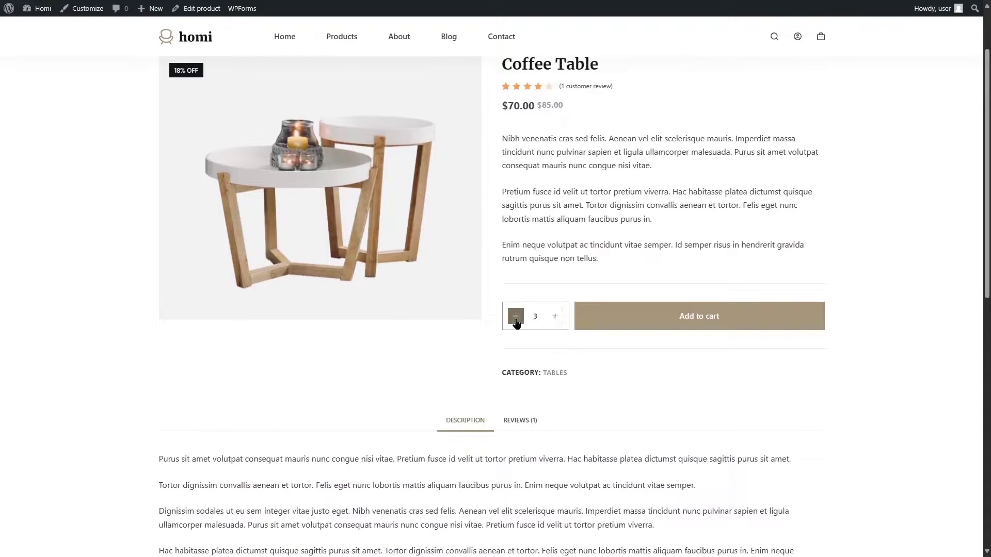
scroll(813, 59, up, 2)
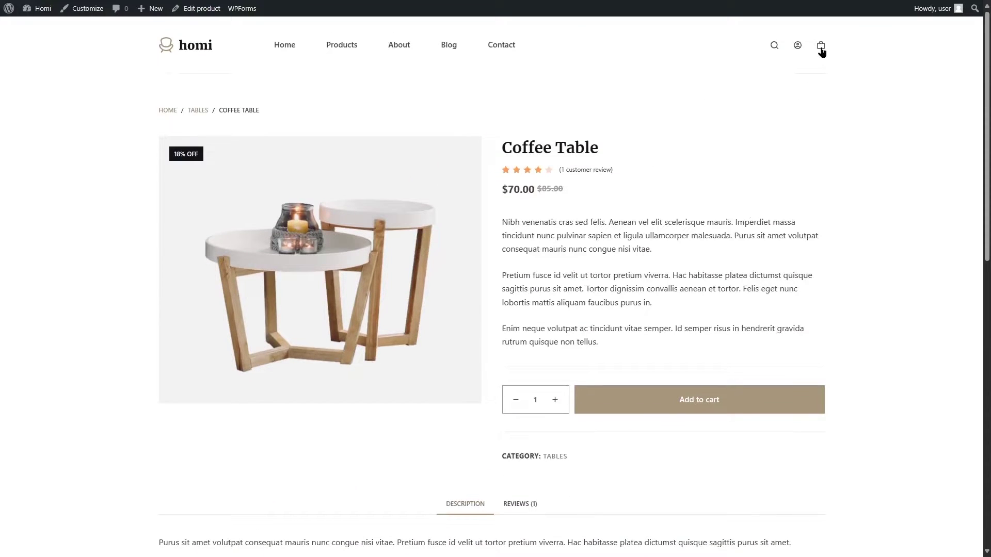
click(821, 47)
Visit the Blog page and look through the "How To Style A Console Table" post.
click(451, 49)
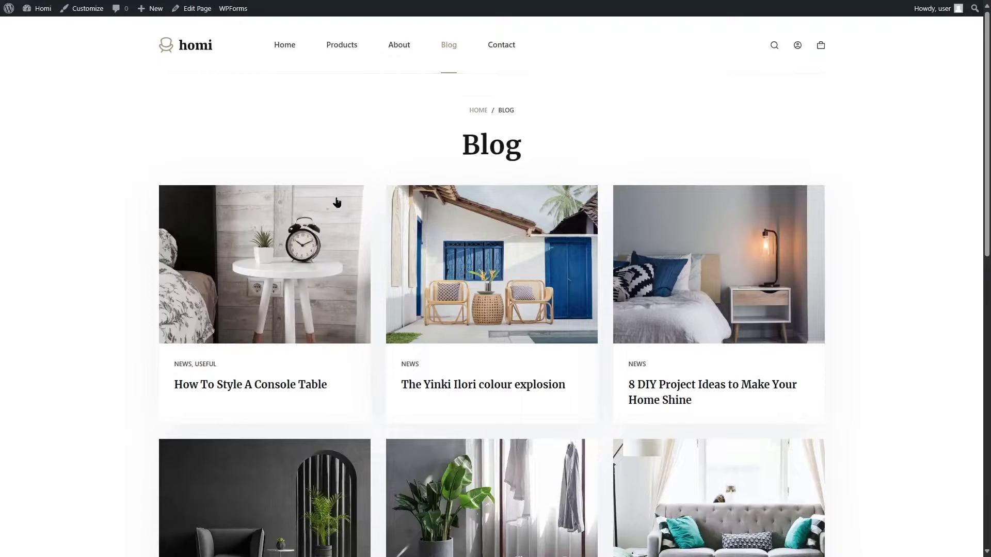
scroll(337, 200, down, 2)
click(356, 202)
scroll(383, 204, down, 8)
scroll(383, 201, down, 5)
scroll(383, 201, up, 20)
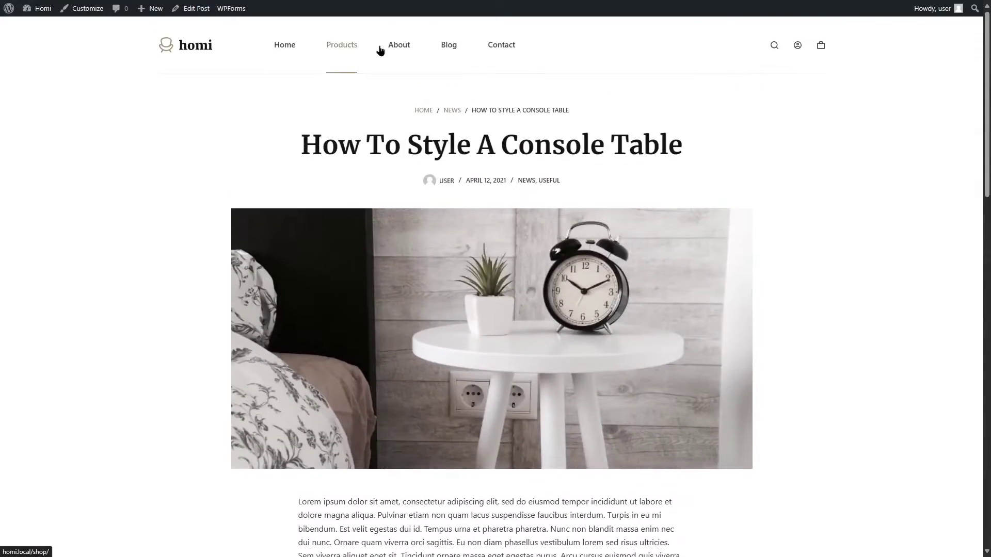
Look through the site's About page and its Contact page.
click(401, 46)
scroll(485, 142, down, 15)
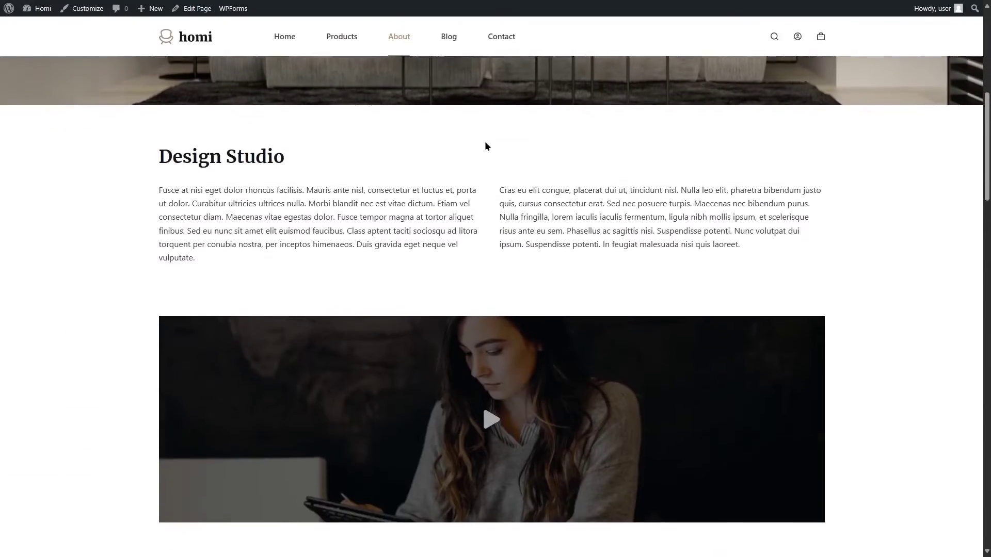
scroll(485, 148, up, 8)
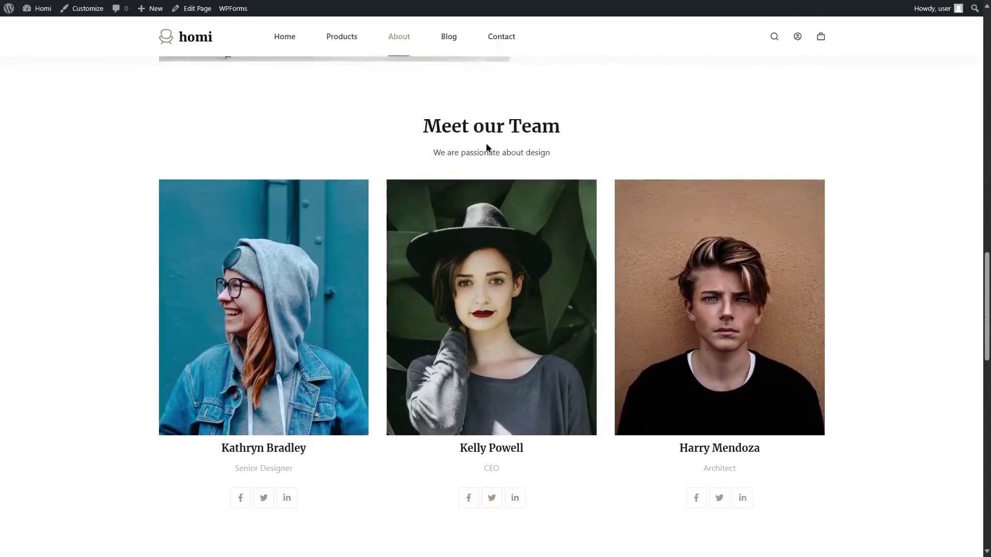
click(505, 38)
scroll(500, 214, down, 10)
scroll(500, 214, up, 12)
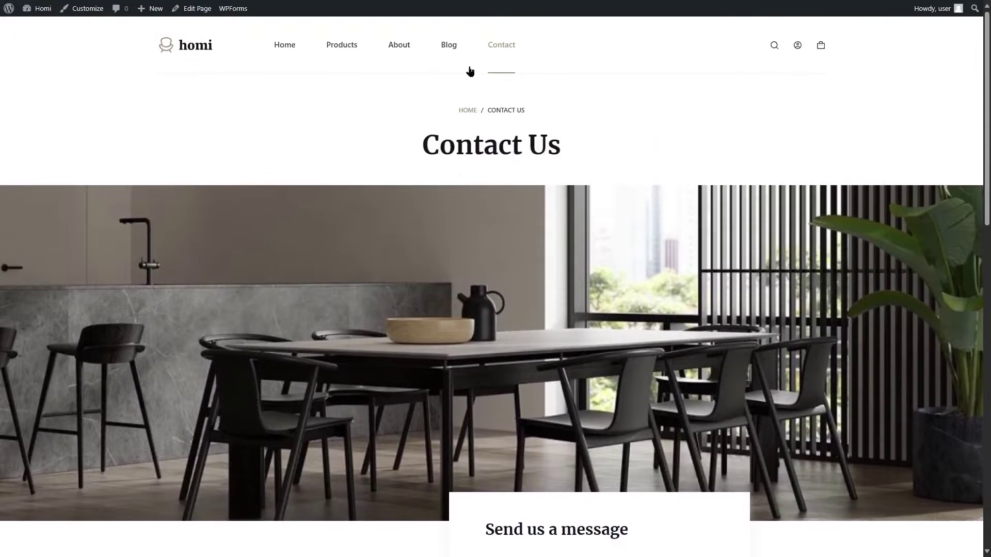
Visit the shop's Products page and look over the listed items.
click(342, 43)
scroll(388, 222, down, 10)
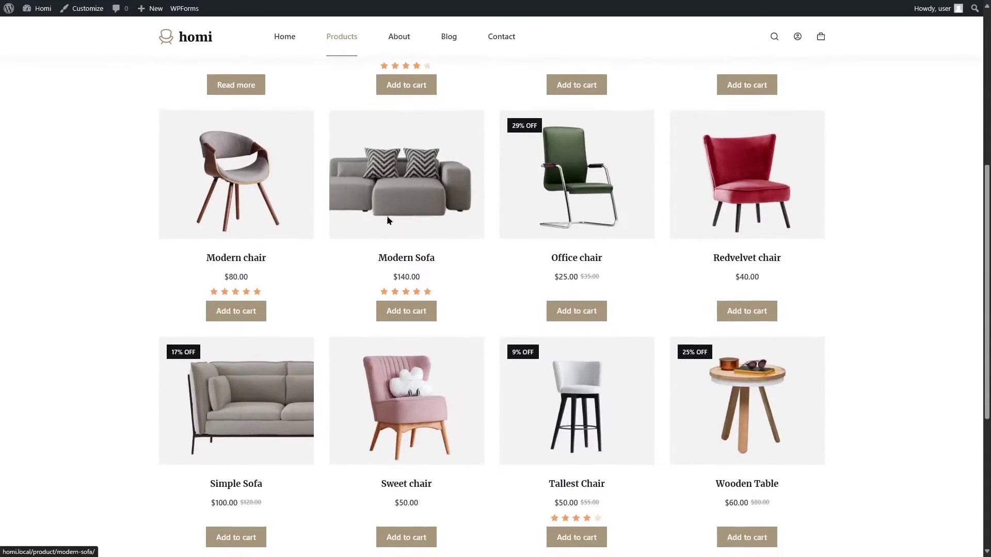
scroll(389, 219, up, 9)
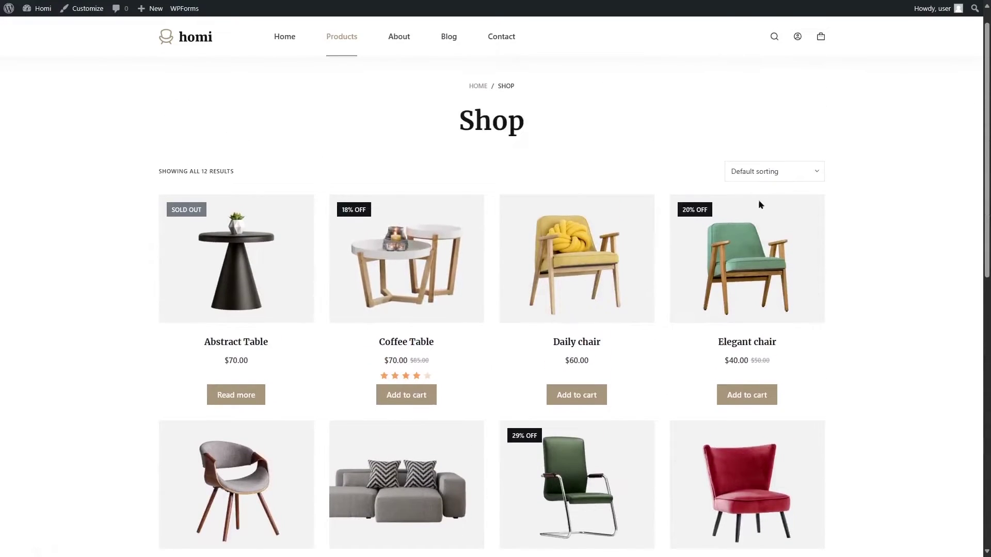
Go back to the WordPress admin, view the list of all products, and return to the dashboard home.
mouse_move(43, 8)
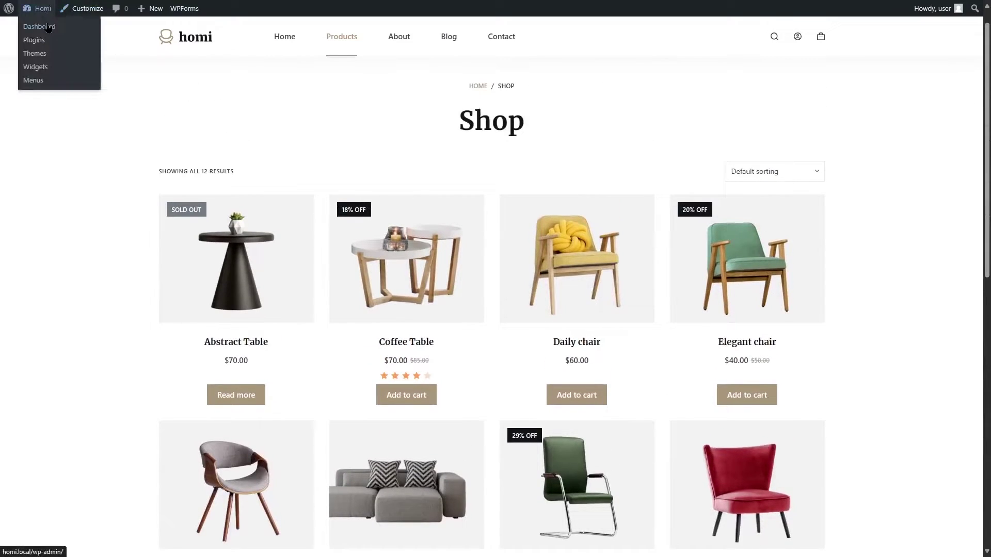
click(48, 27)
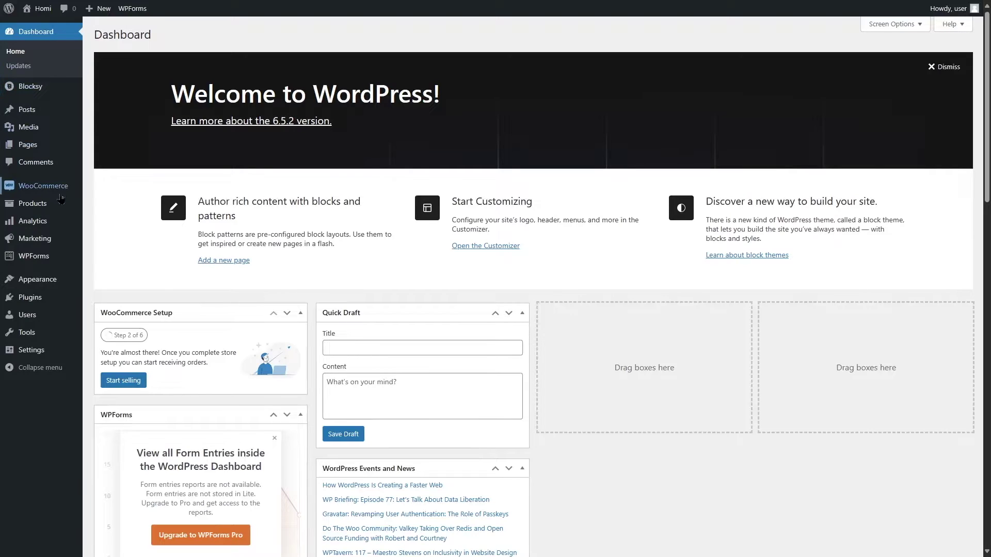
mouse_move(53, 205)
click(110, 205)
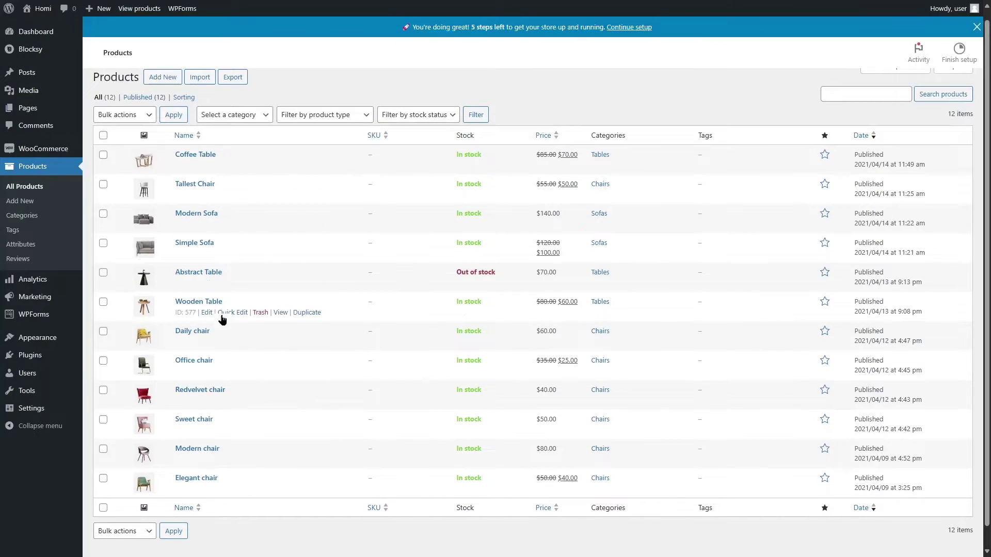
mouse_move(51, 31)
click(108, 35)
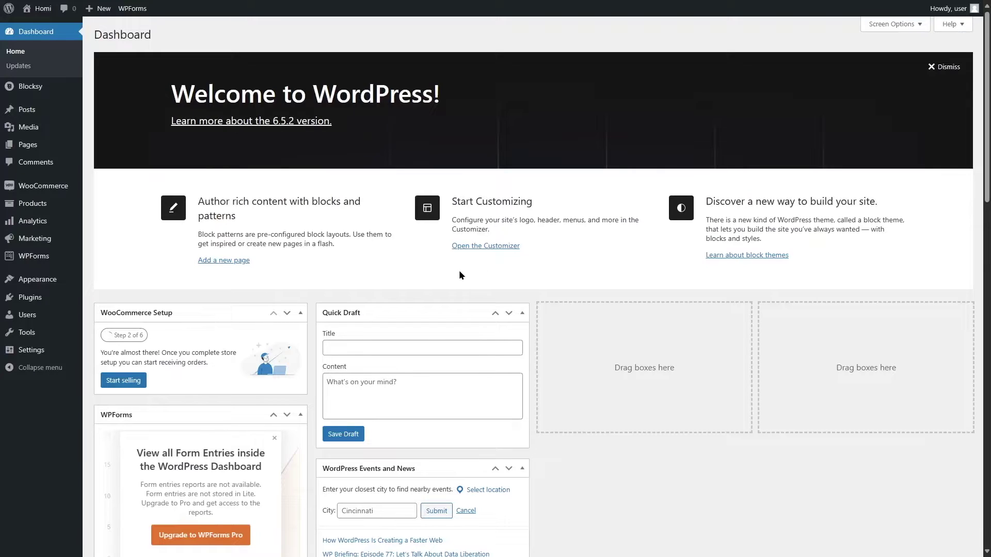
Find the plugin "Advanced WordPress Reset – Debug, Recover & Reset WP" by searching "advanced wordpress reset", install it and activate it.
mouse_move(24, 300)
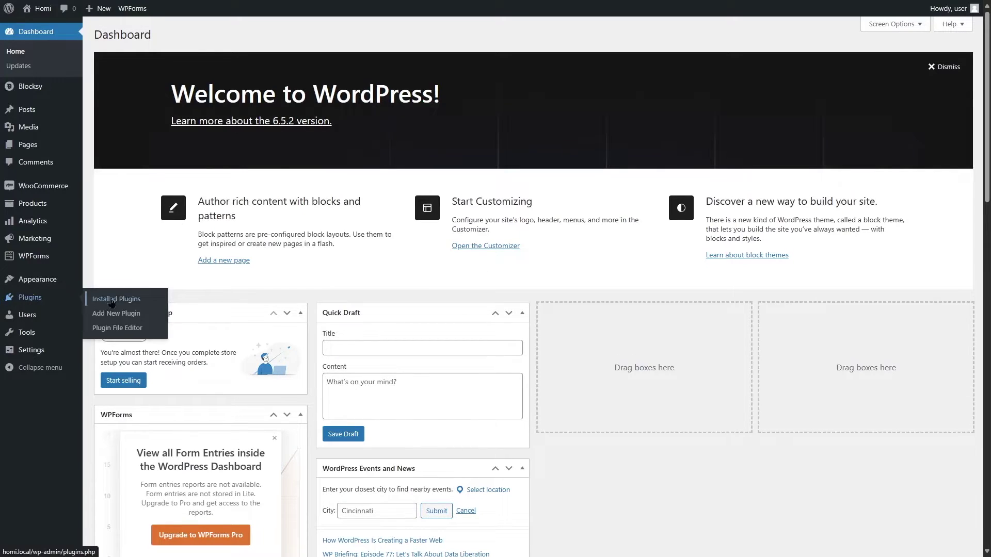
click(121, 317)
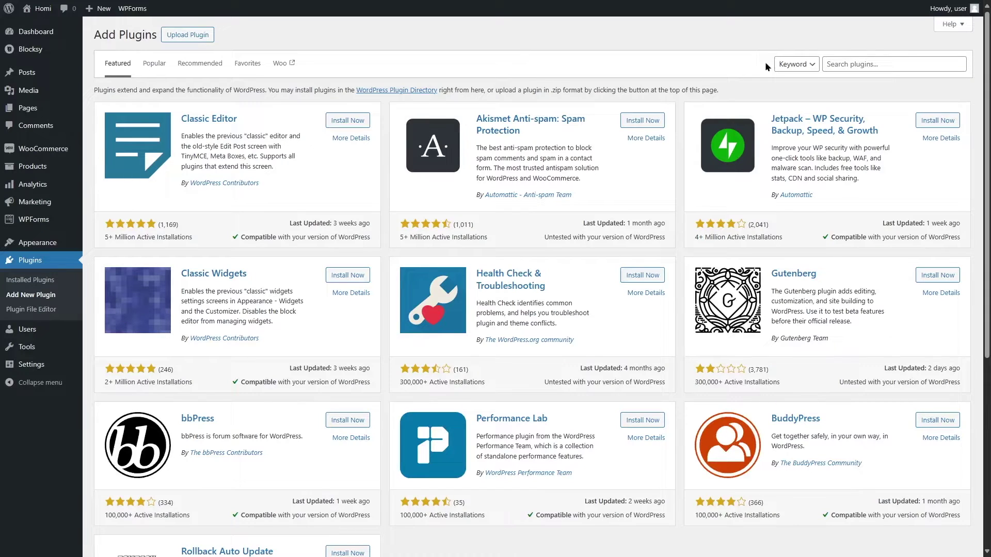
click(876, 65)
text(advanced wordpress reset)
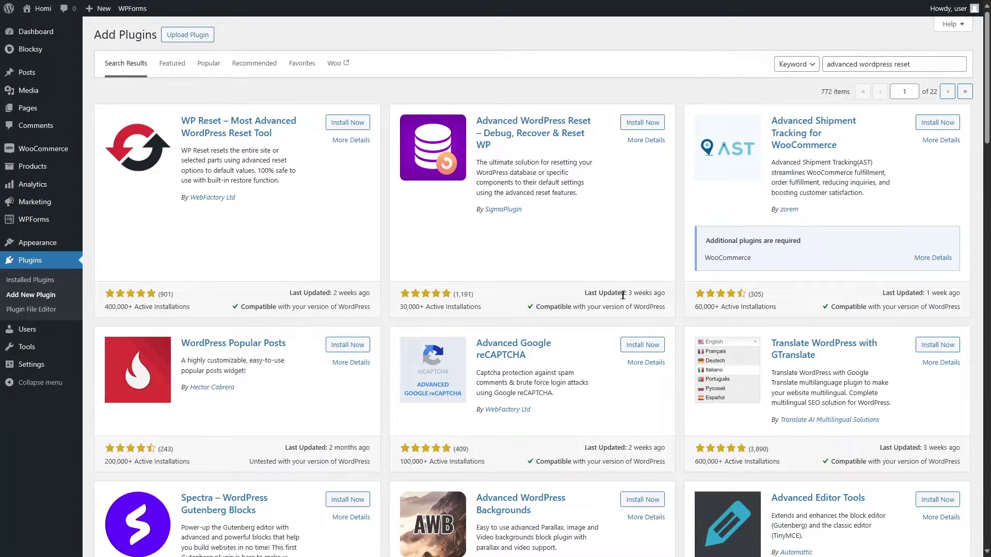
click(629, 126)
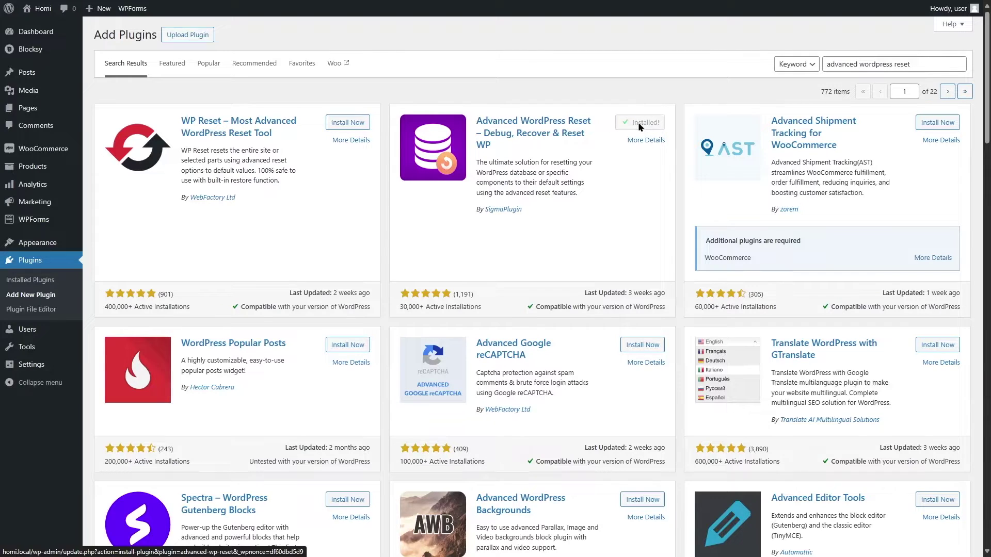
click(640, 127)
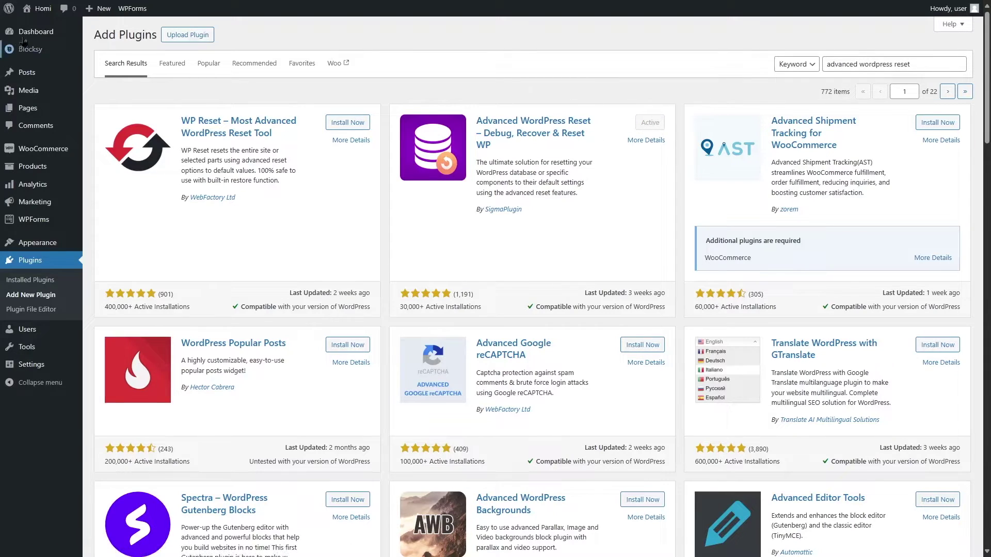
Go to the dashboard home and open the Advanced WP Reset plugin page from its notice.
mouse_move(36, 32)
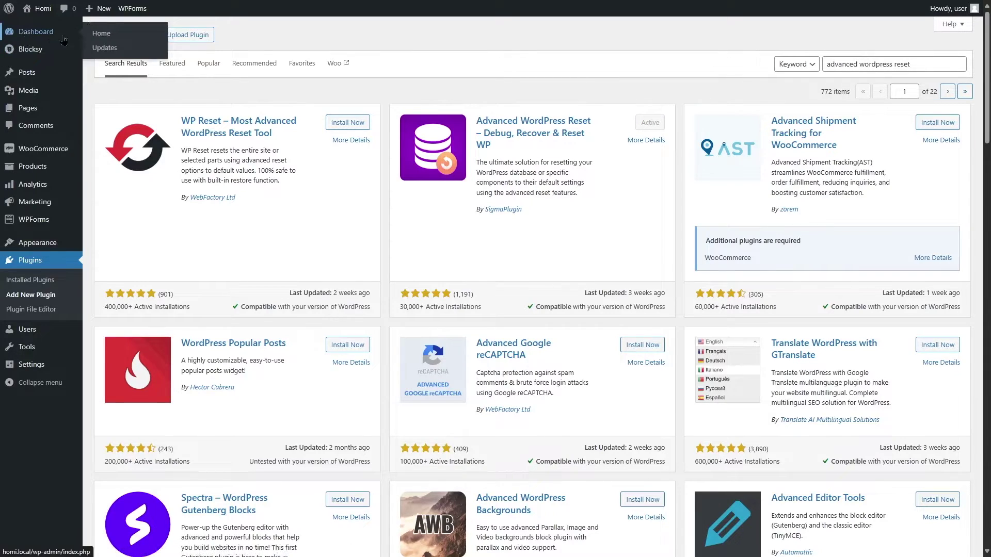
click(101, 33)
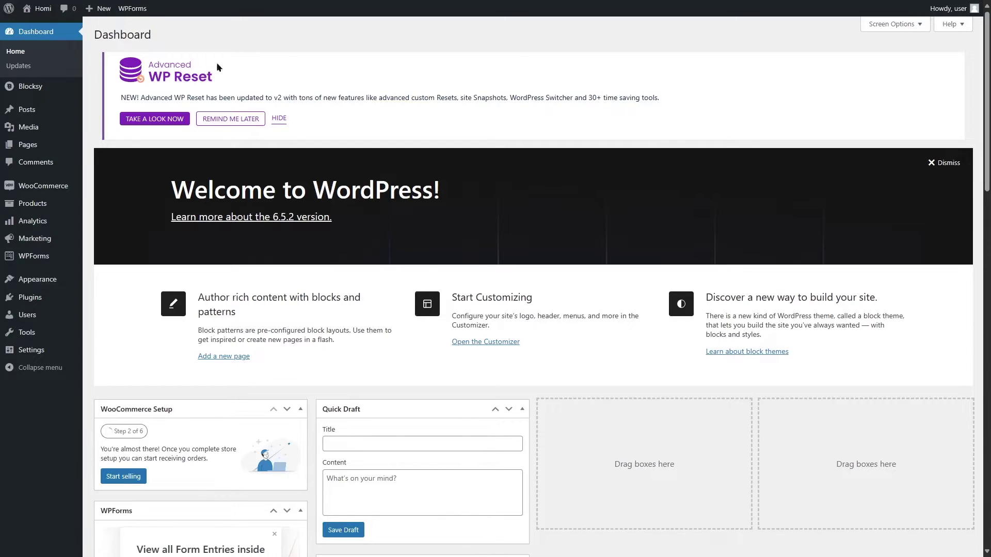
click(144, 120)
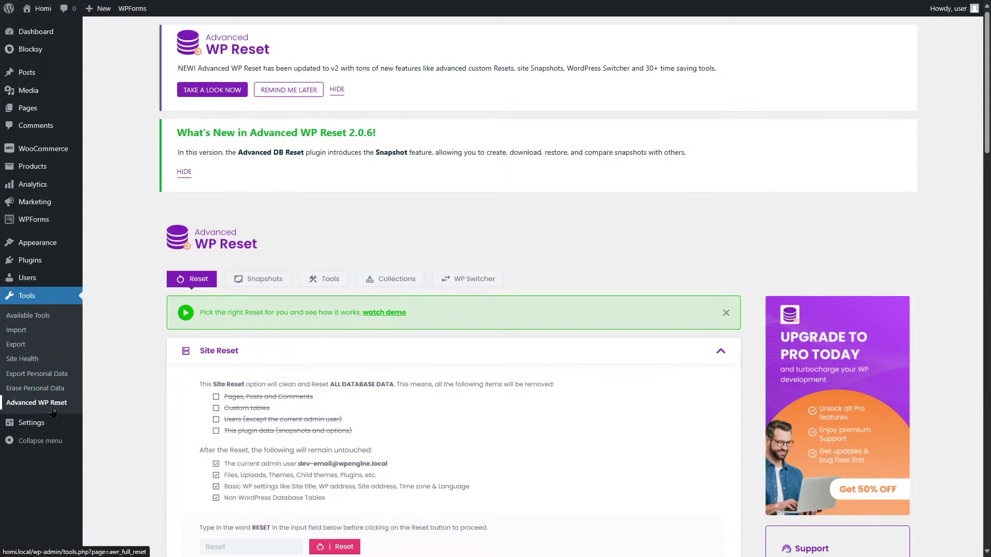
Review the Site, Nuclear and Custom Reset options of Advanced WP Reset and open its Snapshots section.
scroll(354, 190, down, 10)
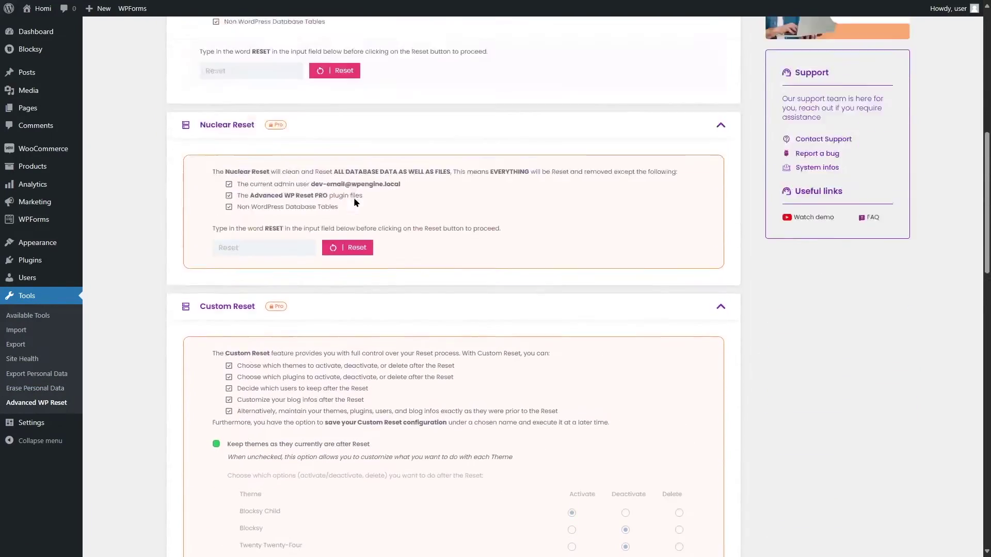
scroll(355, 201, up, 10)
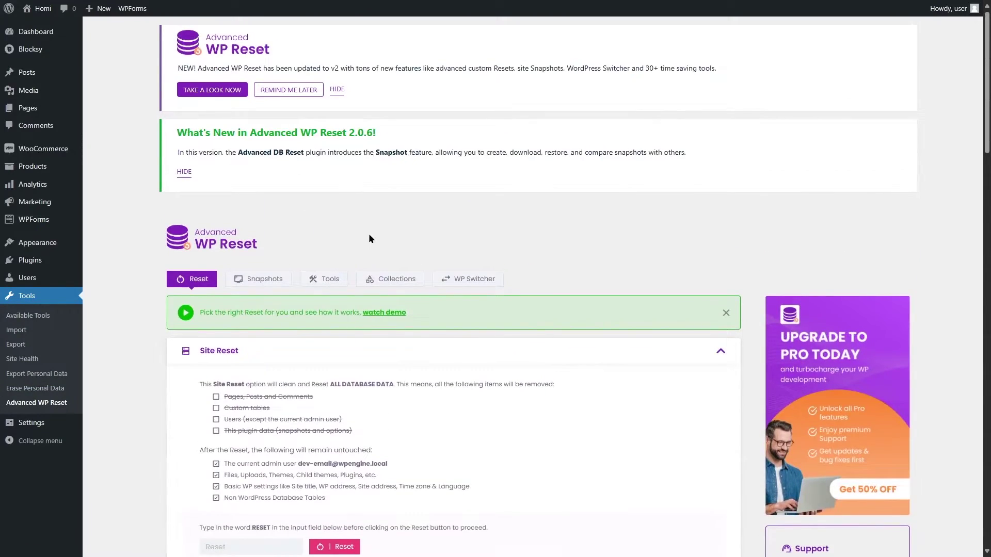
scroll(368, 233, down, 2)
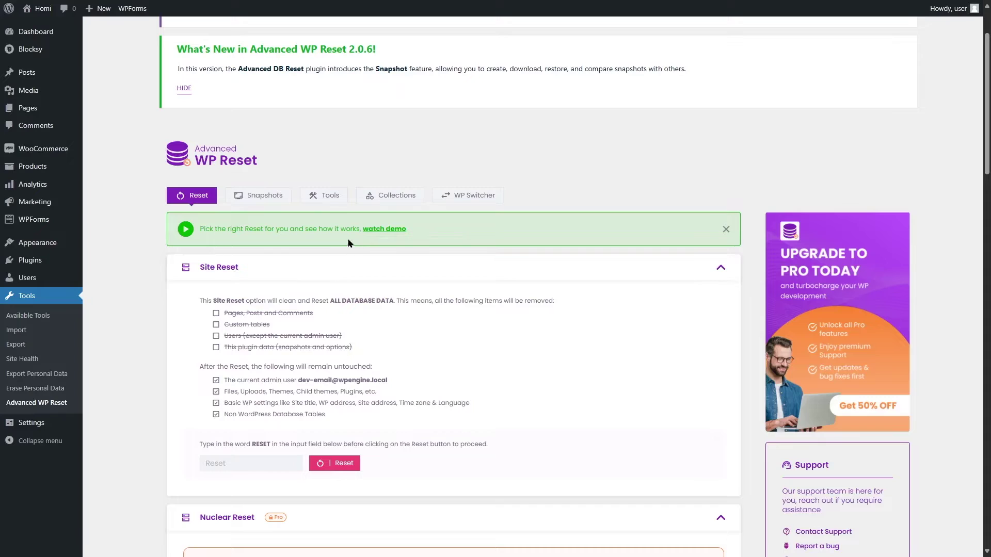
scroll(348, 243, up, 2)
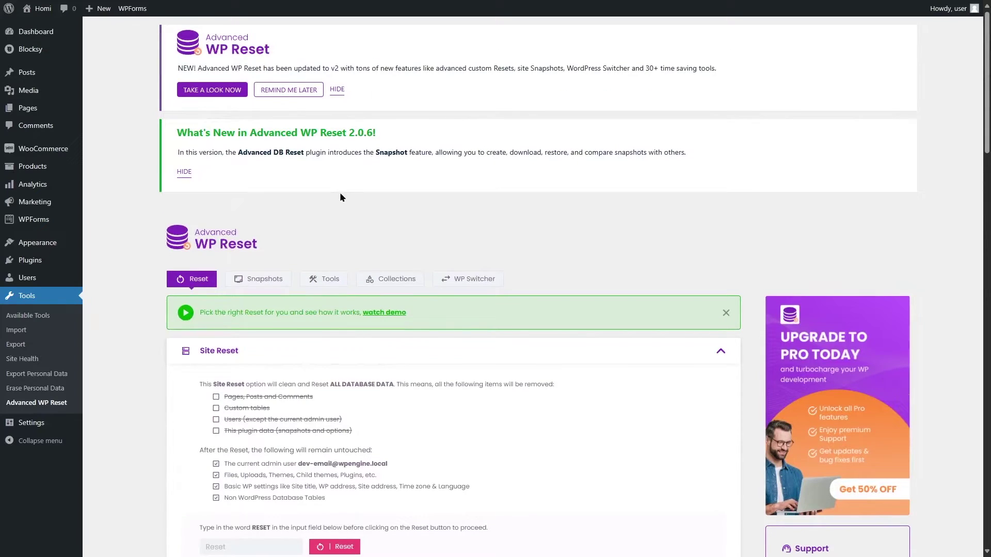
click(268, 280)
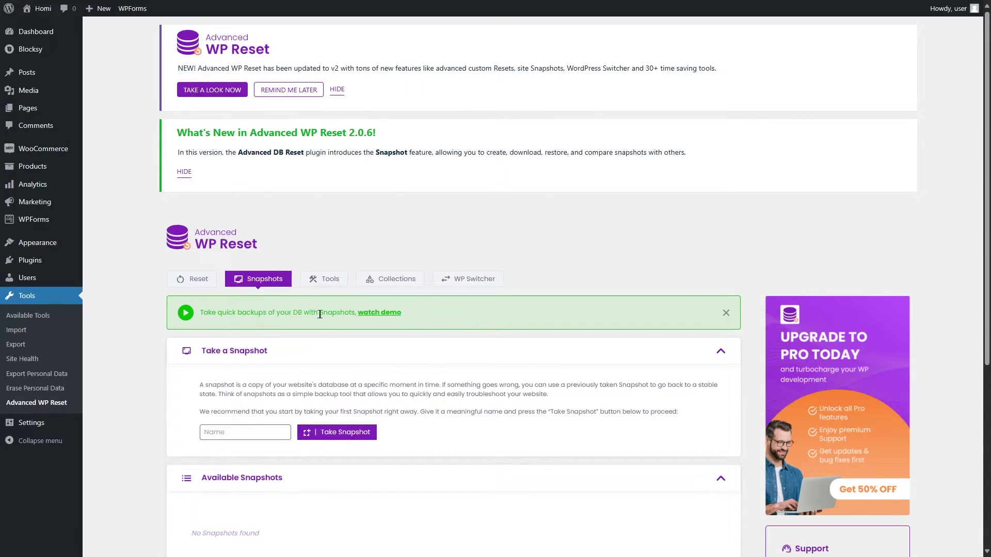
Examine the file management and comments management tools in the Tools section of Advanced WP Reset.
click(322, 284)
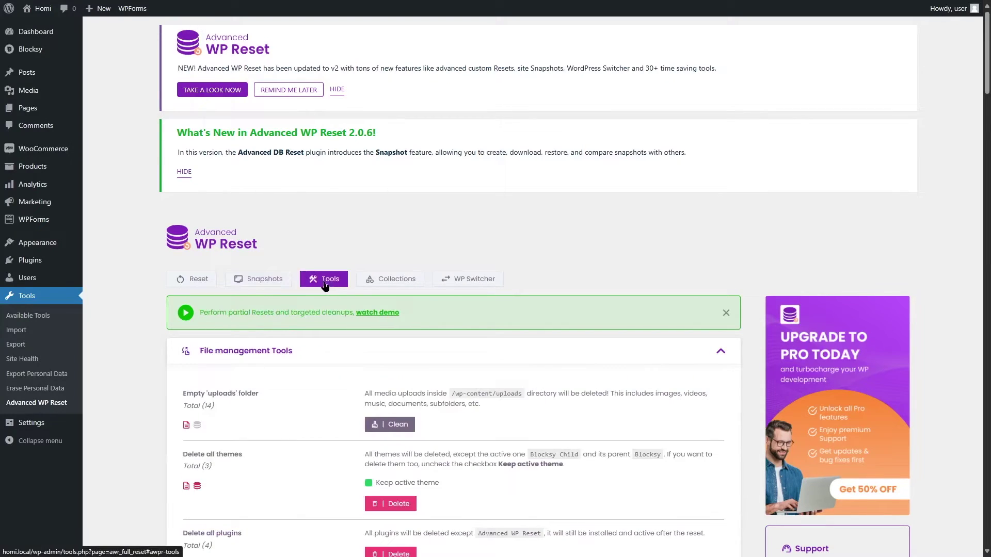
scroll(321, 287, down, 3)
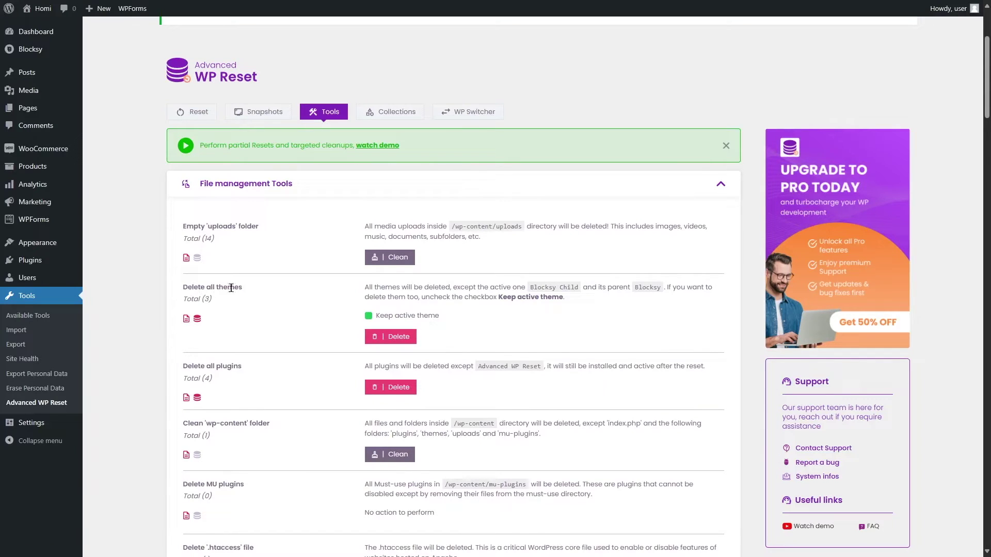
scroll(260, 293, down, 3)
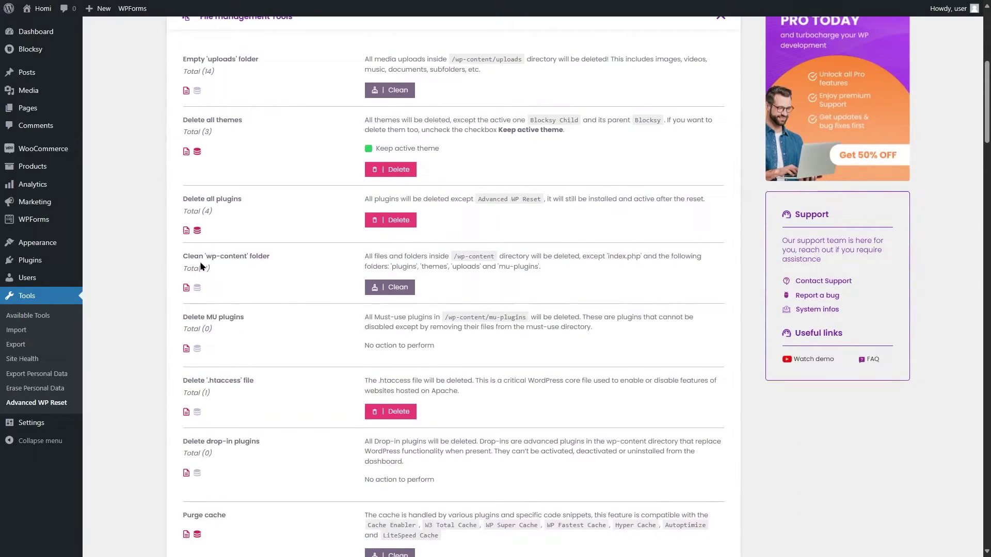
scroll(271, 259, down, 13)
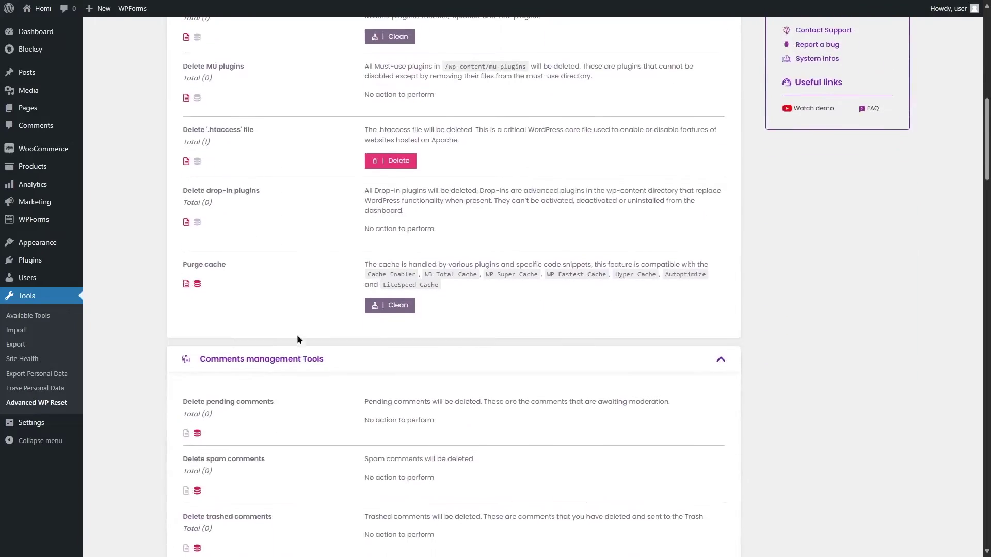
scroll(292, 356, up, 20)
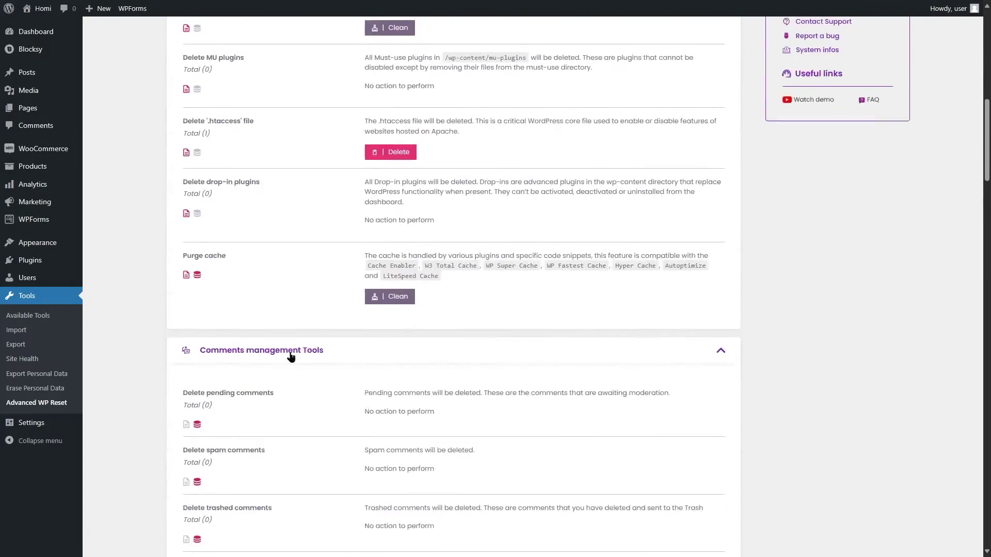
Look through the Collection Builder under Collections and open the WP Switcher section.
click(369, 280)
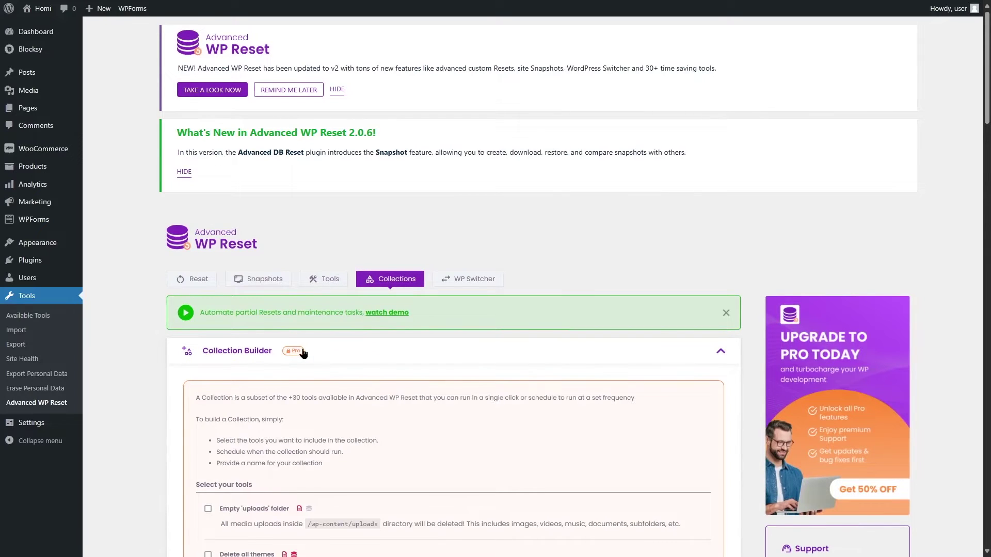
scroll(326, 355, down, 3)
scroll(326, 355, down, 3)
scroll(327, 350, up, 7)
click(470, 280)
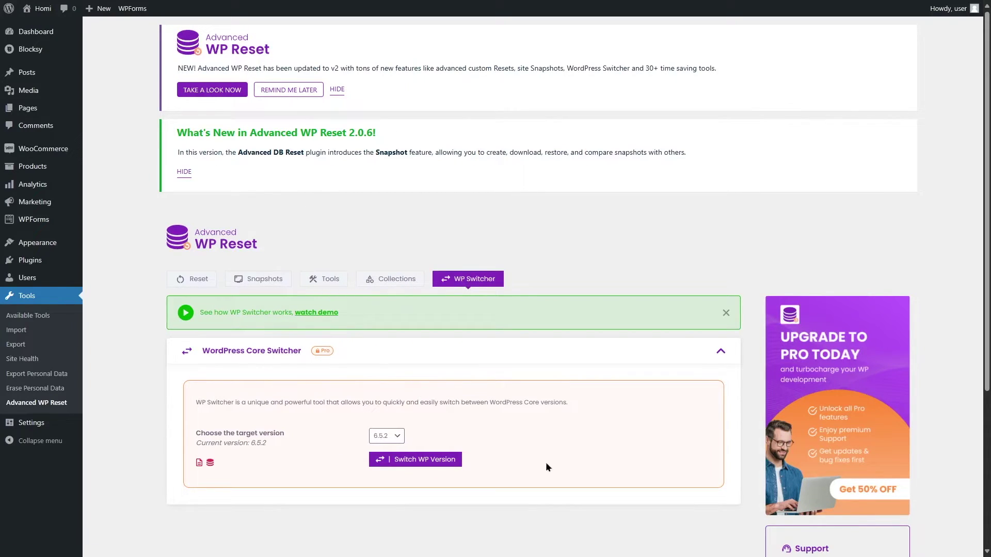
Return to the Reset options, collapse all four sections, and expand Site Reset to read what it removes and keeps.
click(201, 284)
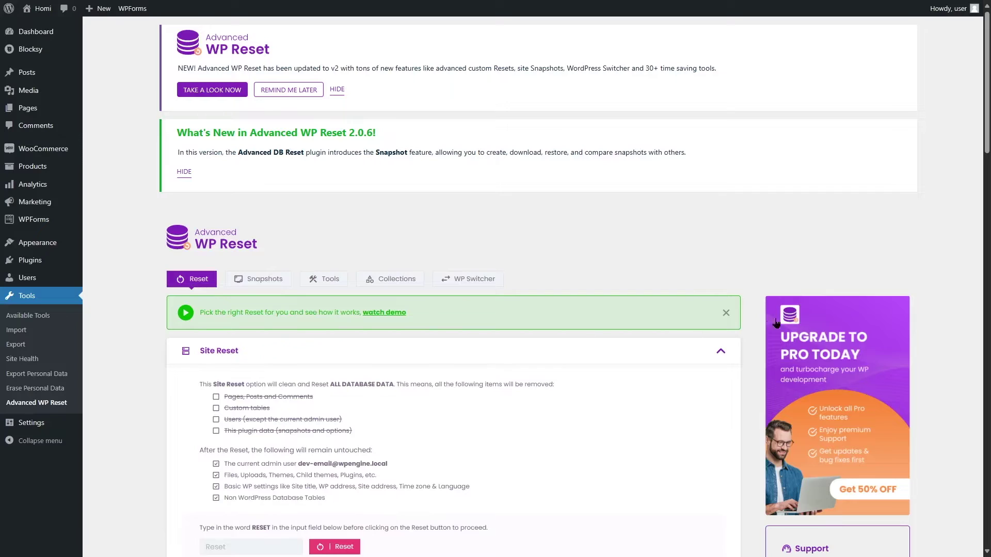
scroll(744, 367, down, 2)
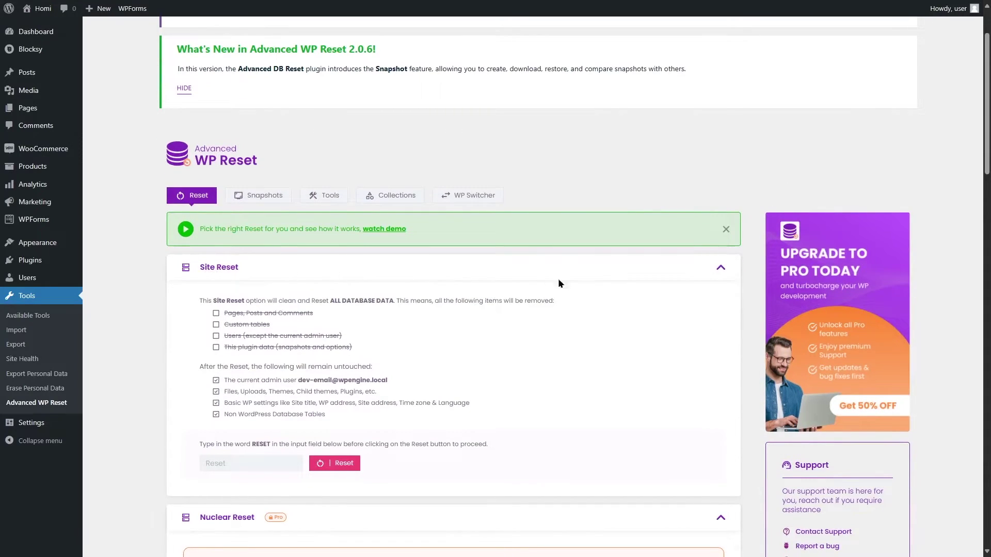
click(578, 276)
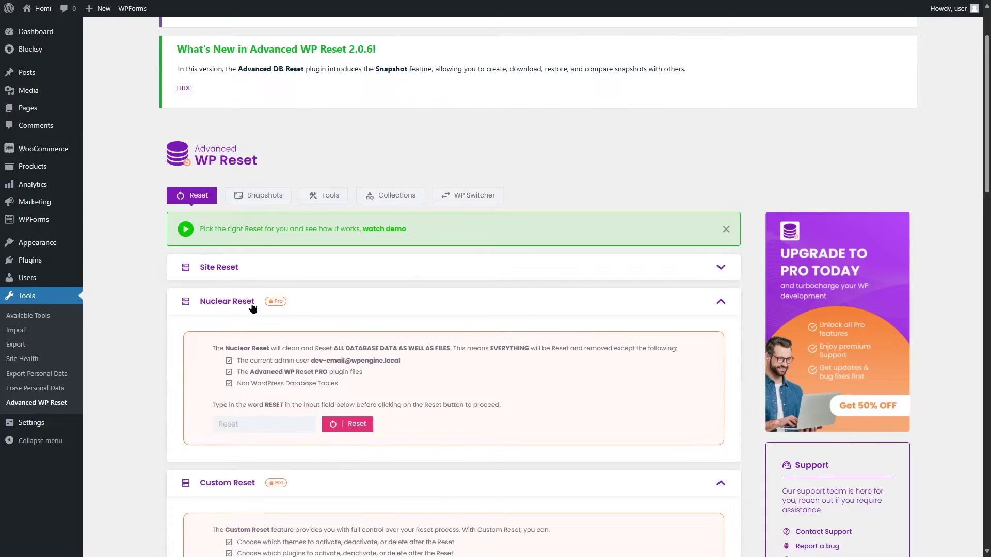
click(348, 302)
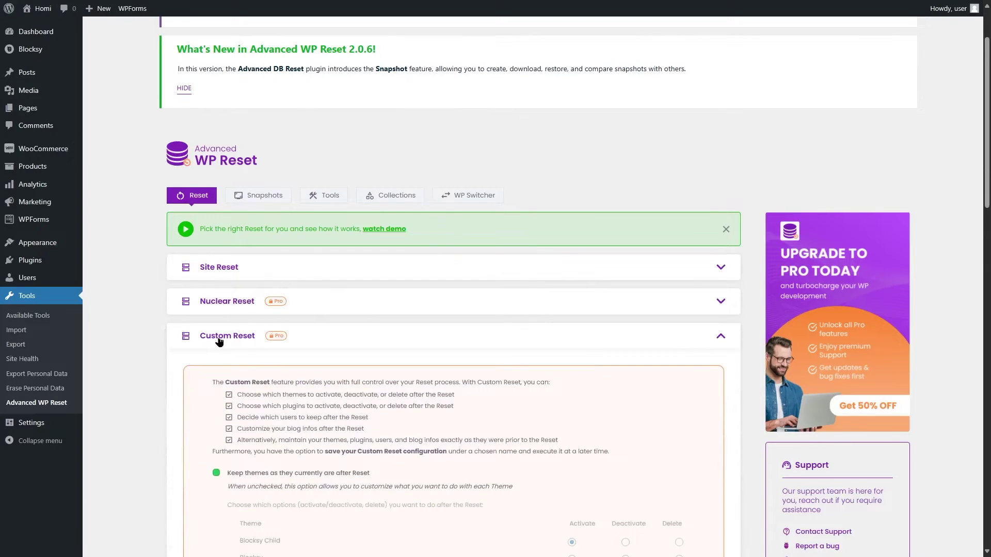
click(335, 336)
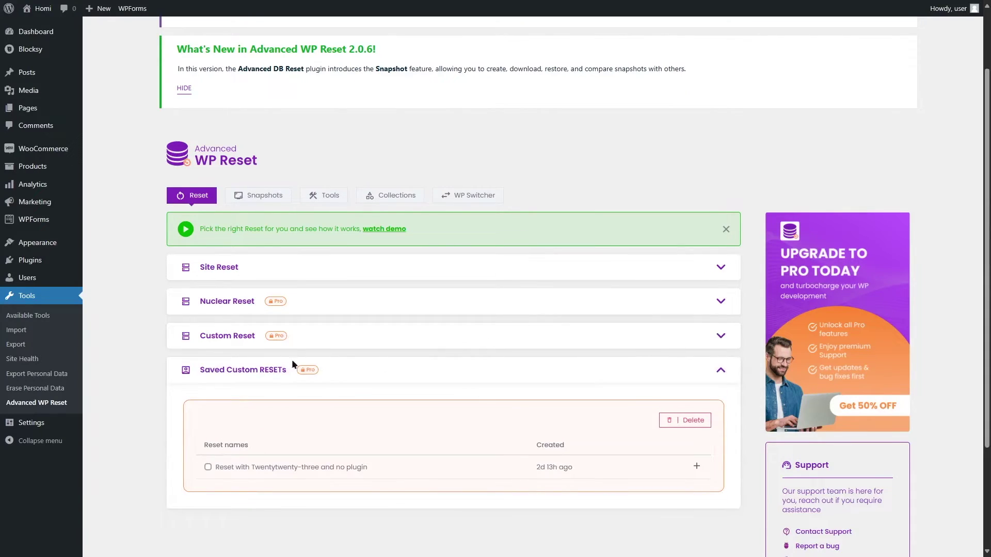
click(406, 370)
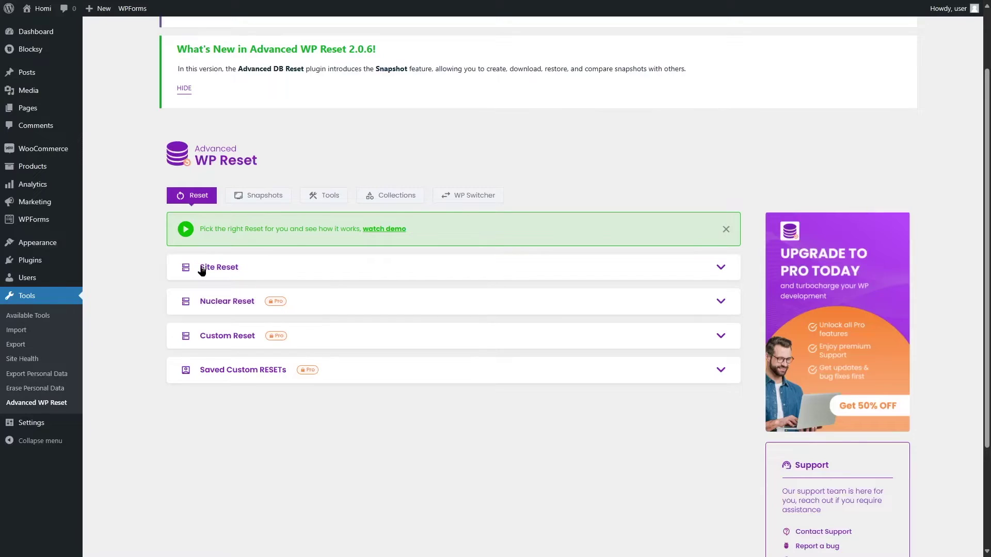
click(219, 268)
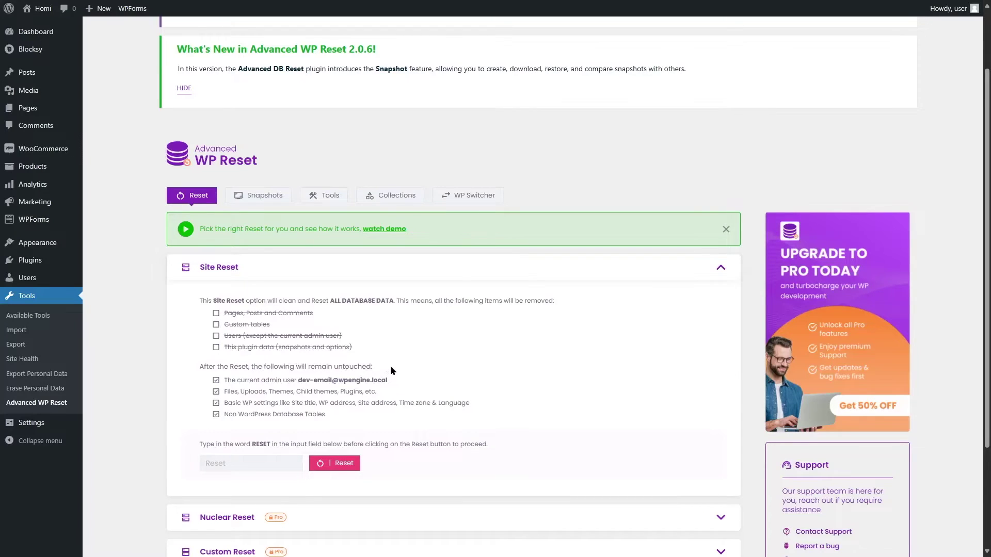
scroll(390, 366, down, 2)
Review the site's existing posts, pages and media library items.
mouse_move(41, 73)
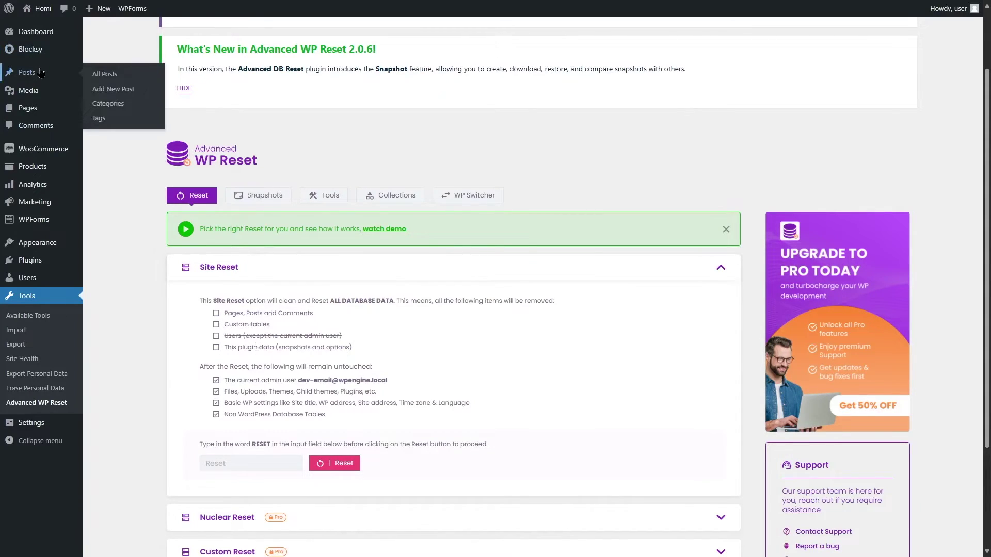
click(41, 72)
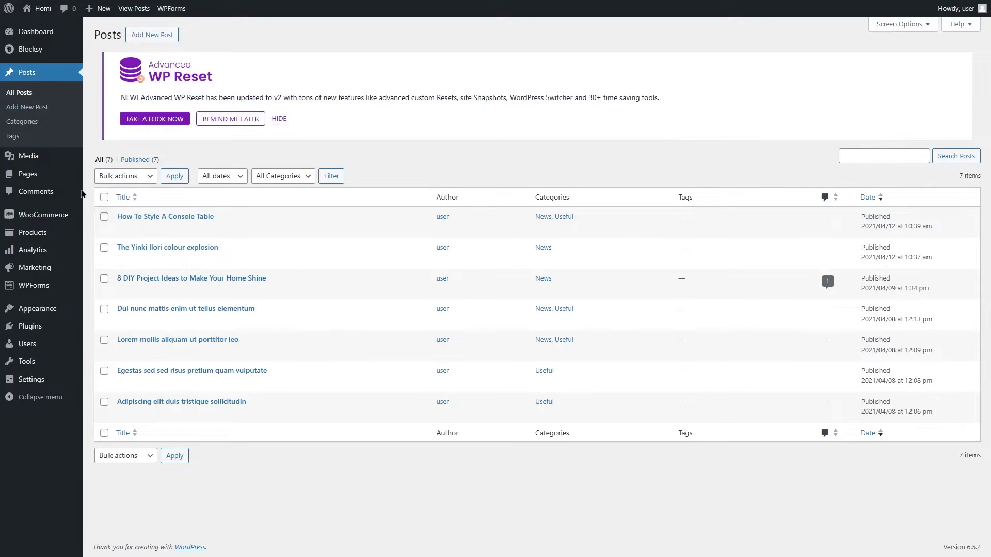
click(42, 175)
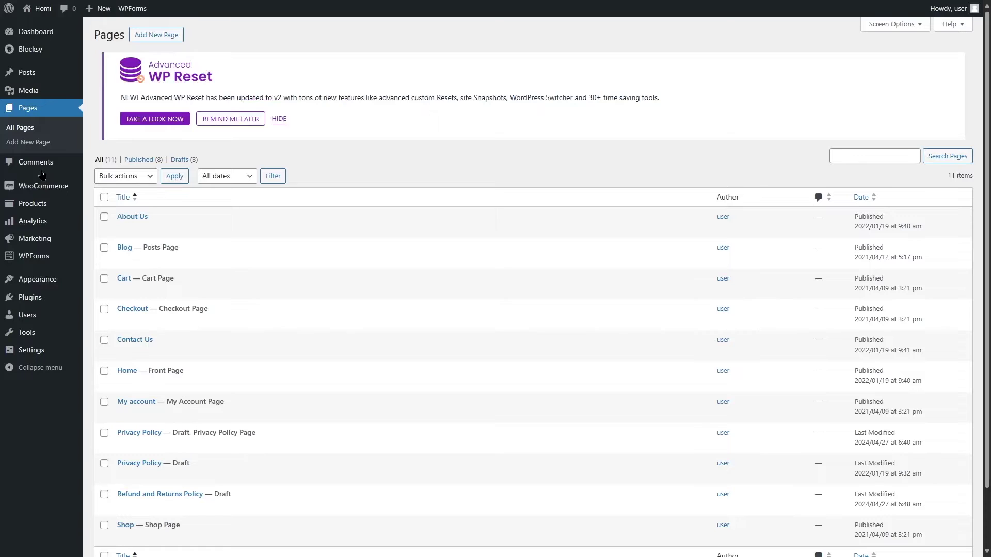
scroll(274, 269, down, 1)
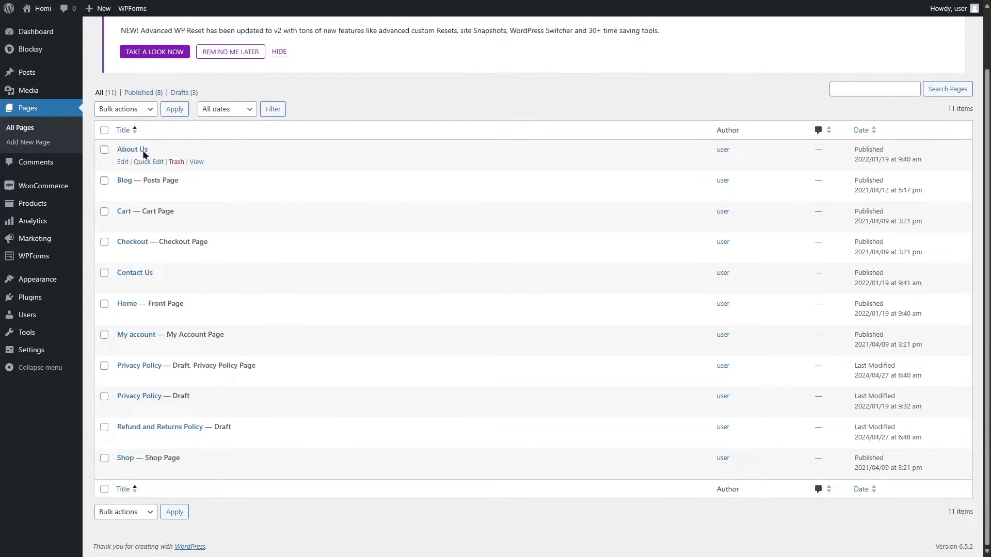
click(41, 94)
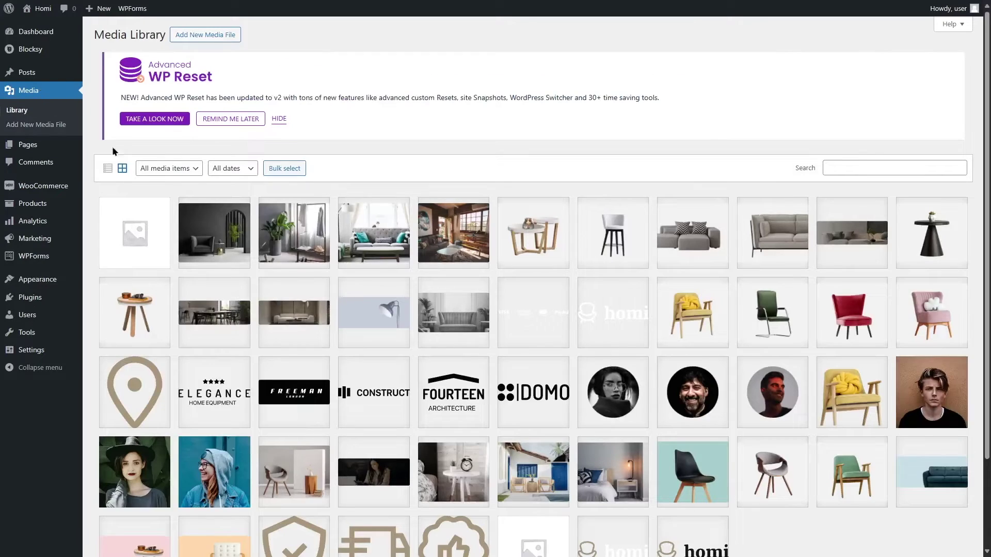
scroll(722, 397, down, 2)
scroll(722, 398, up, 2)
Review the installed themes and the list of installed plugins.
mouse_move(42, 304)
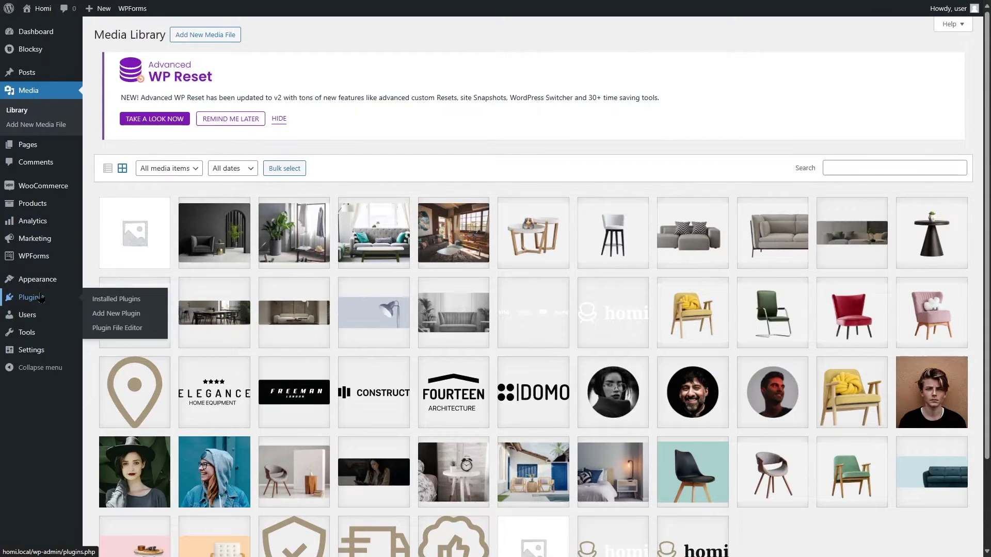
click(42, 282)
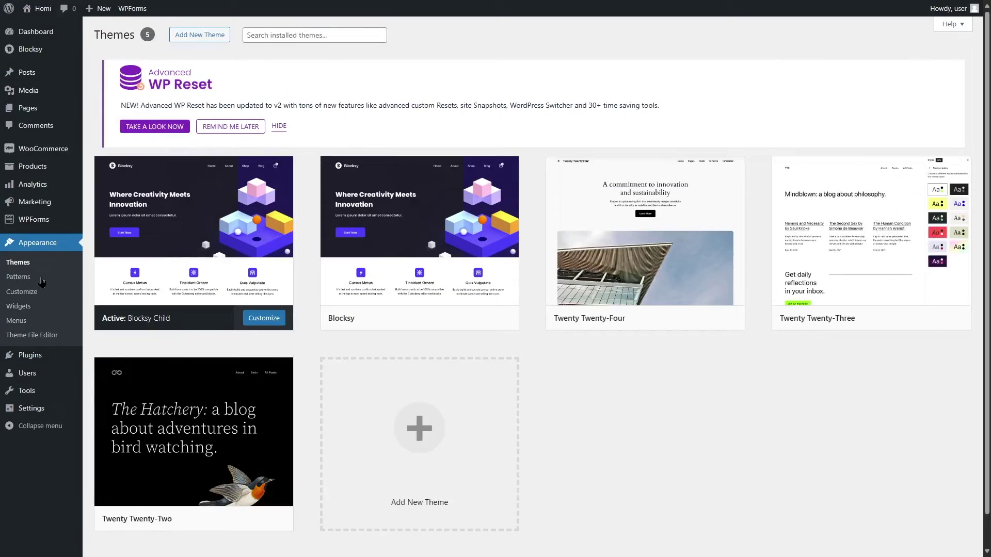
scroll(880, 372, down, 1)
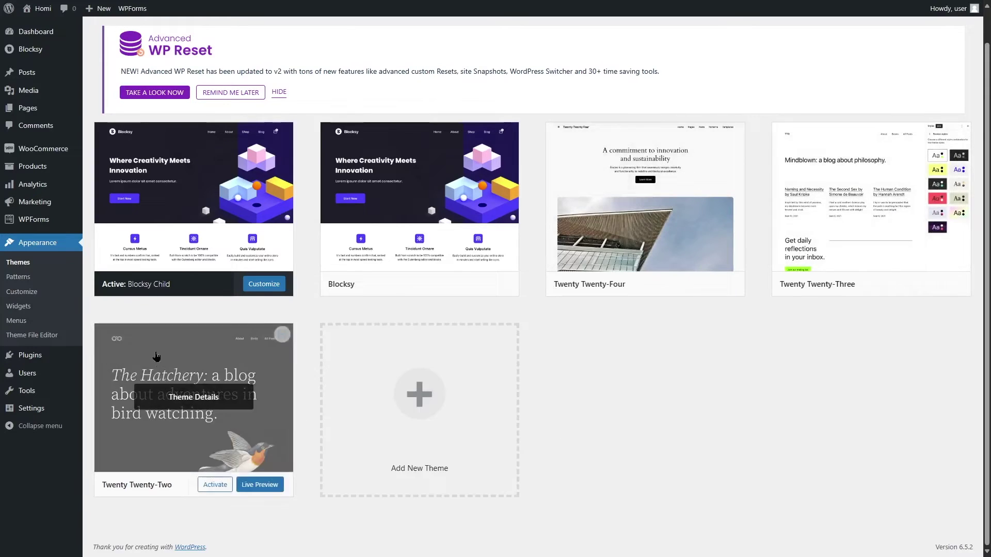
mouse_move(33, 359)
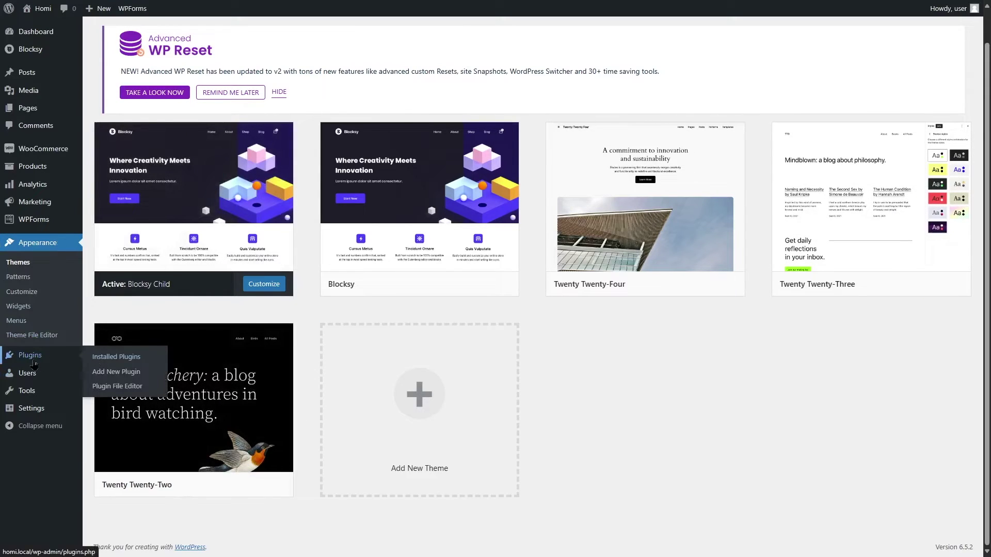
click(33, 361)
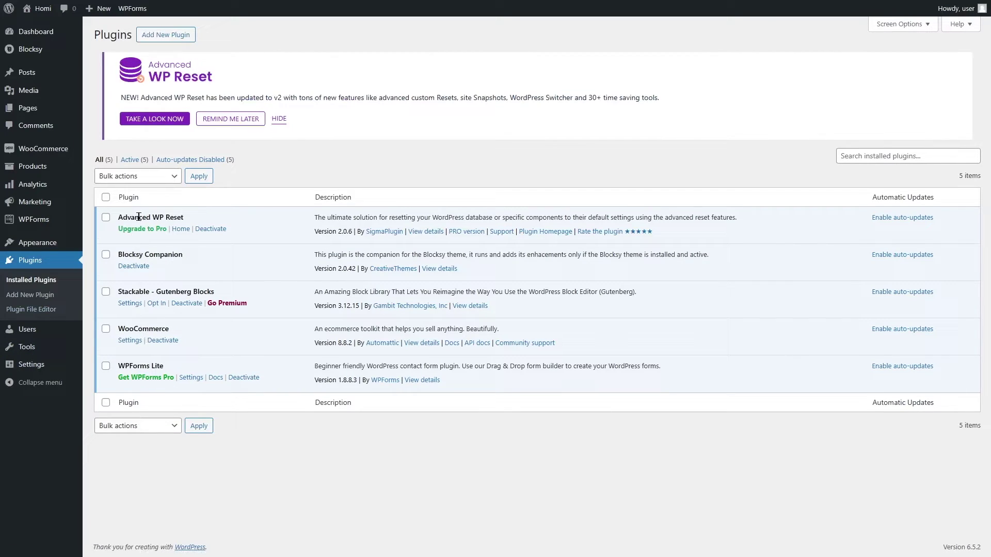
Reopen the Advanced WP Reset page, read what Nuclear Reset removes and keeps, and collapse that section.
mouse_move(31, 346)
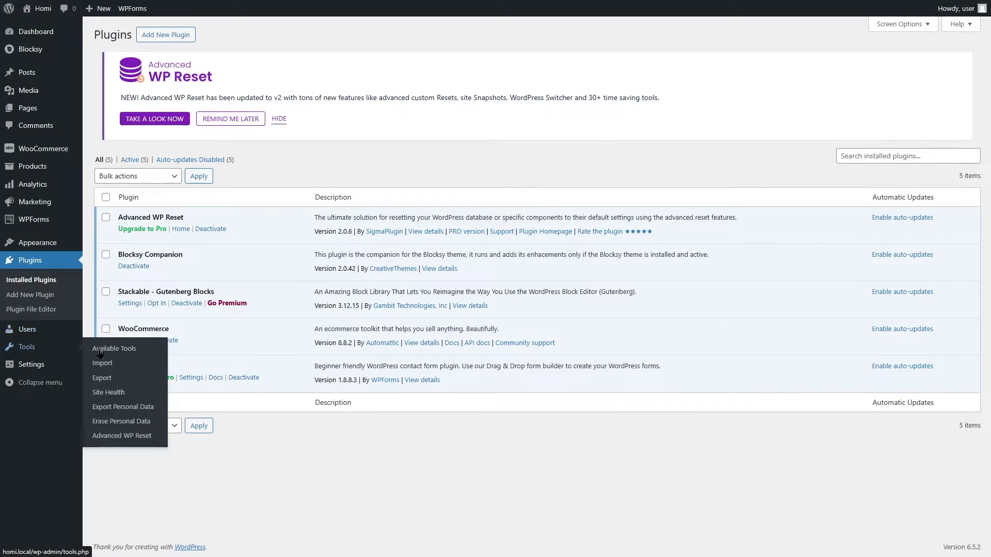
click(116, 438)
scroll(212, 315, down, 2)
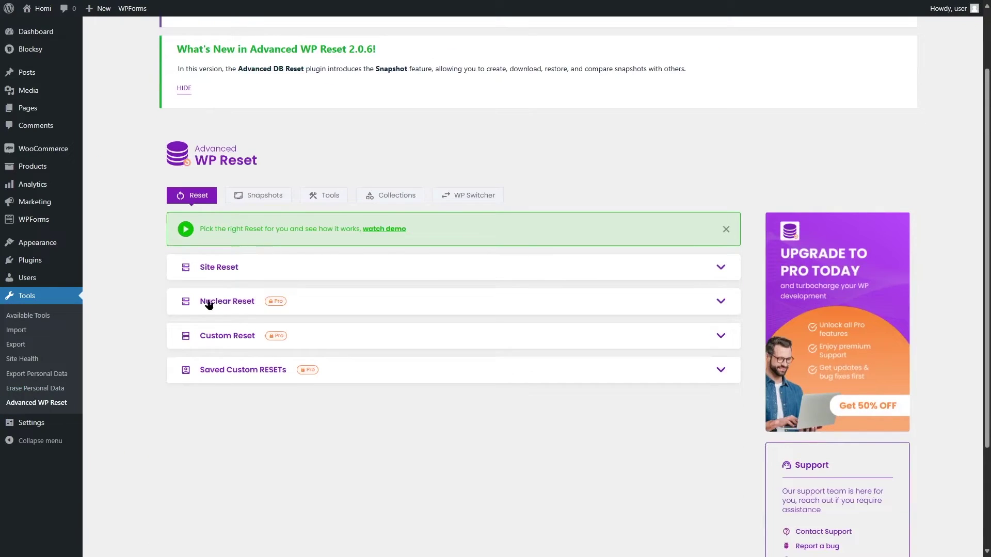
click(315, 301)
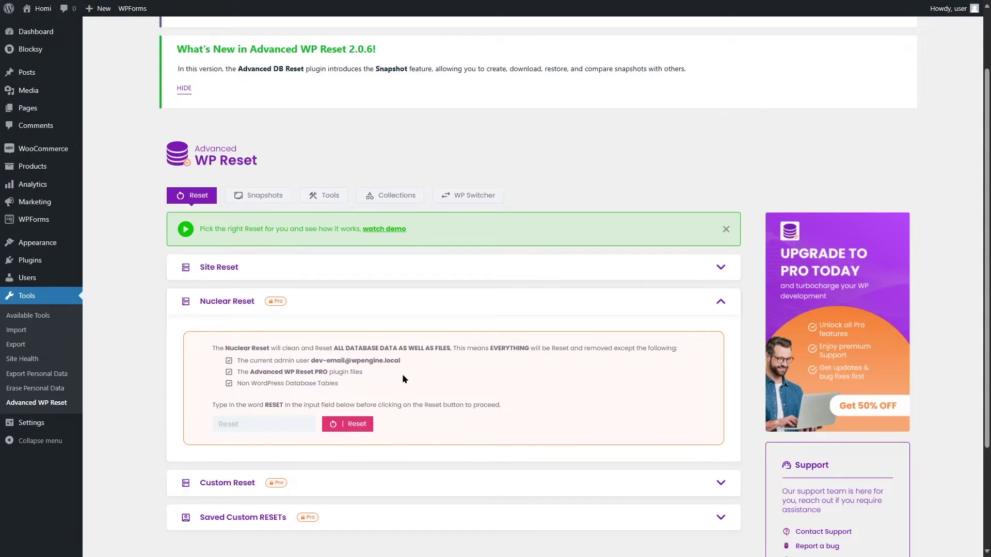
click(316, 320)
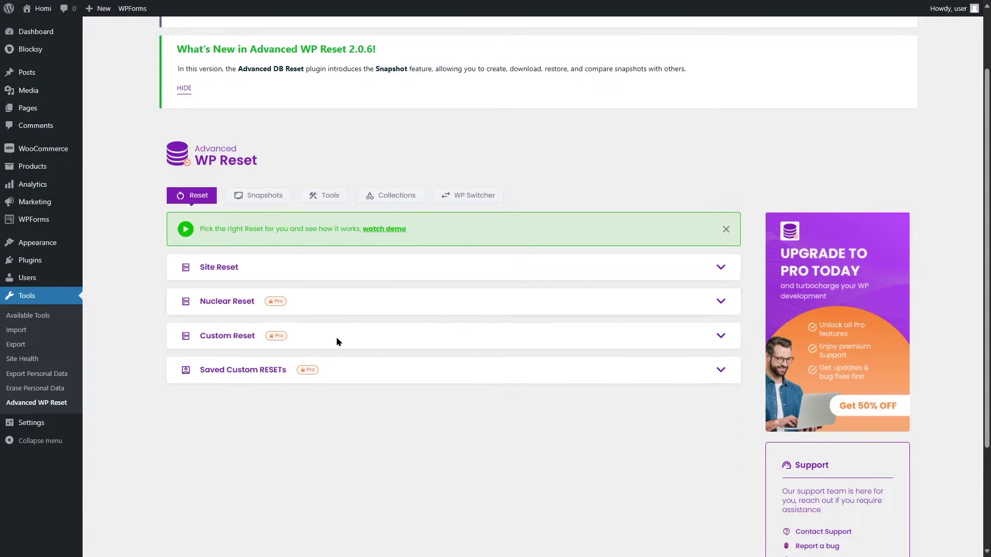
Review the theme, plugin, user and site options of Custom Reset and the Saved Custom RESETs list, collapsing both sections.
click(333, 338)
scroll(310, 364, down, 8)
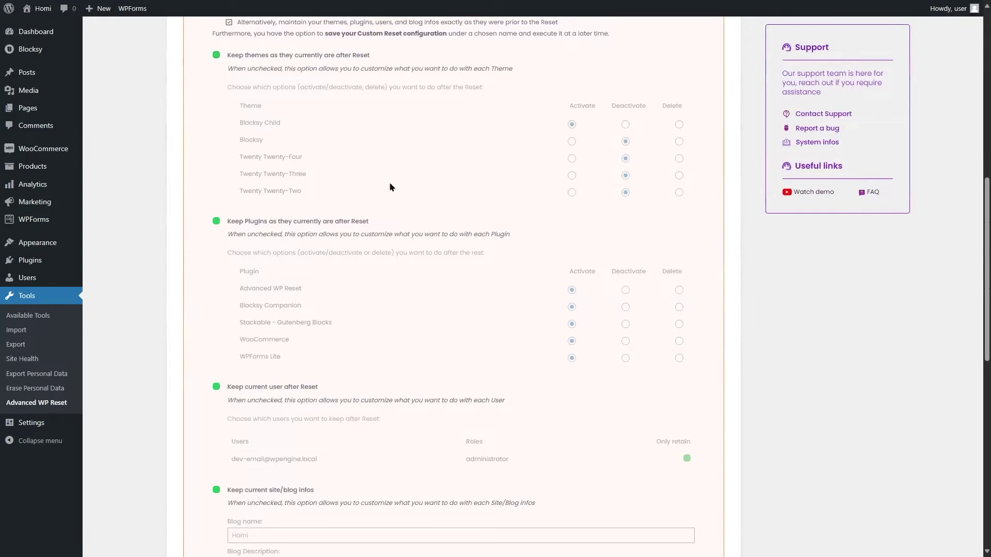
scroll(558, 320, down, 4)
scroll(558, 320, up, 8)
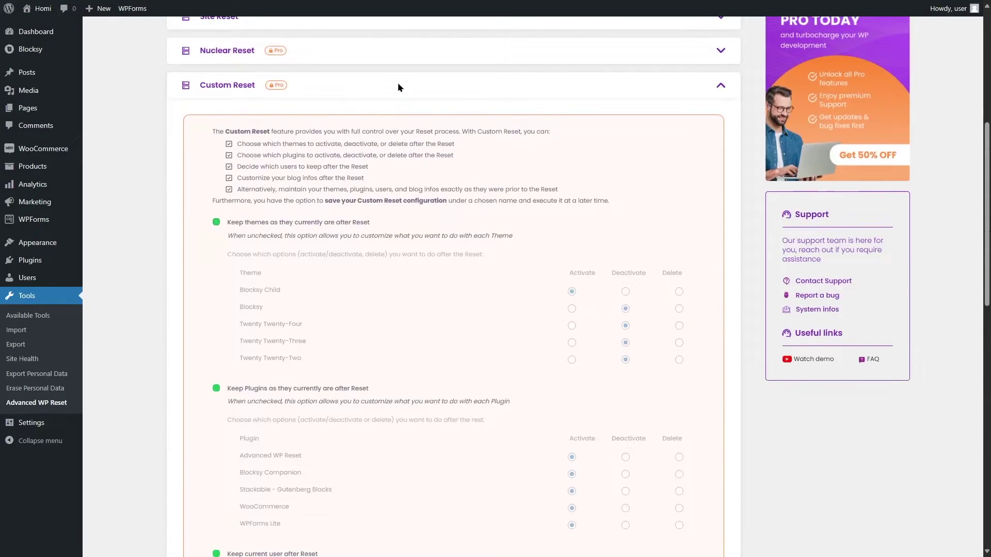
click(354, 91)
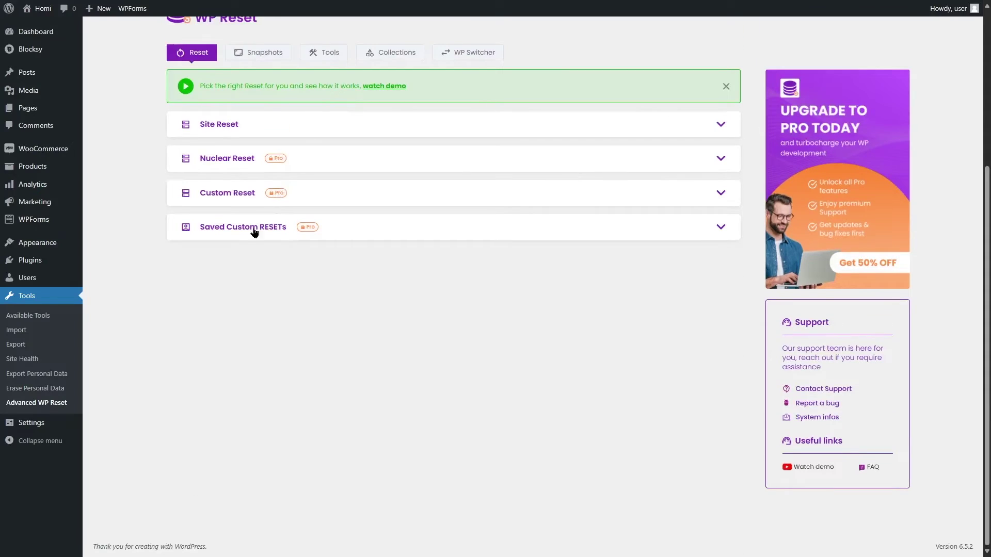
click(350, 228)
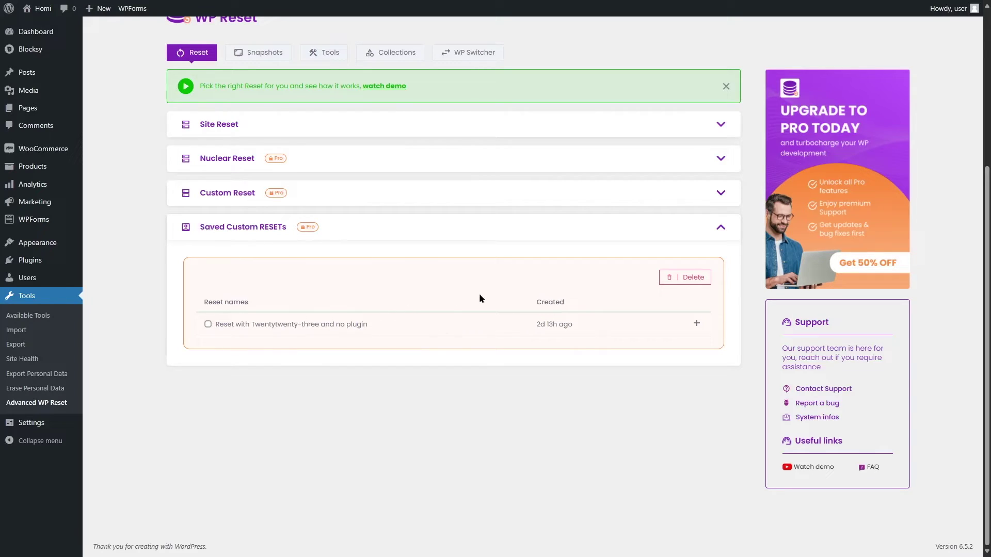
click(390, 235)
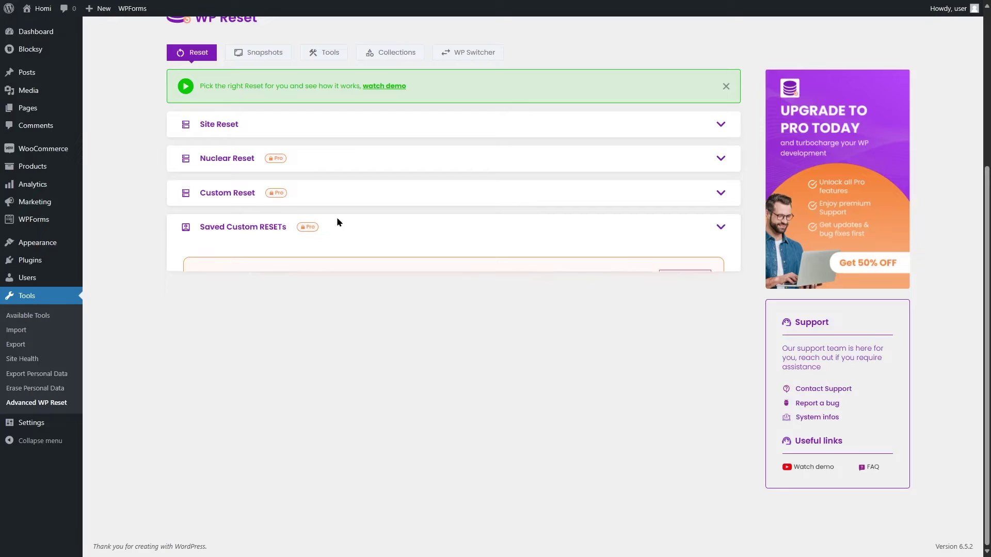
Run Site Reset in Advanced WP Reset, entering "Reset" as the confirmation word and confirming the database reset.
click(256, 125)
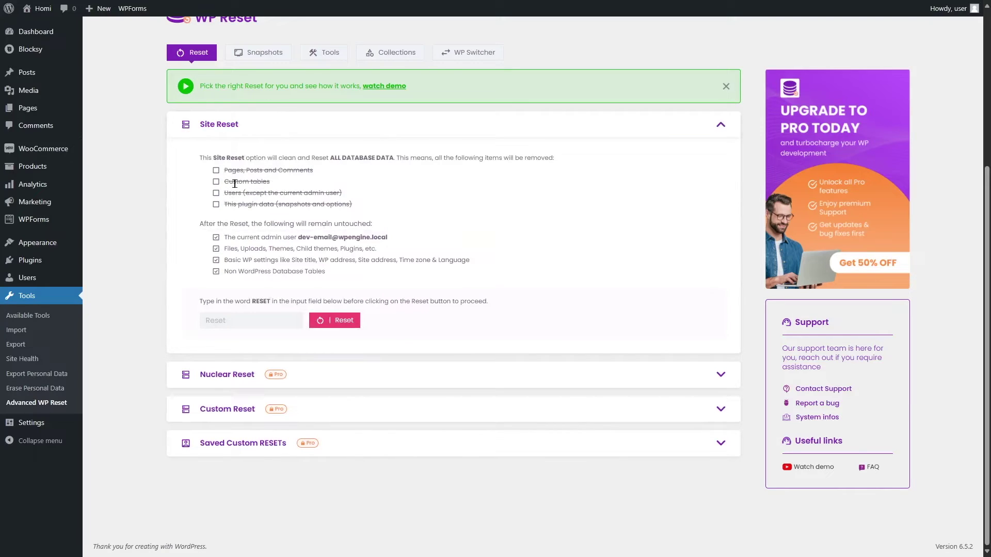
click(250, 318)
text(Reset)
click(335, 321)
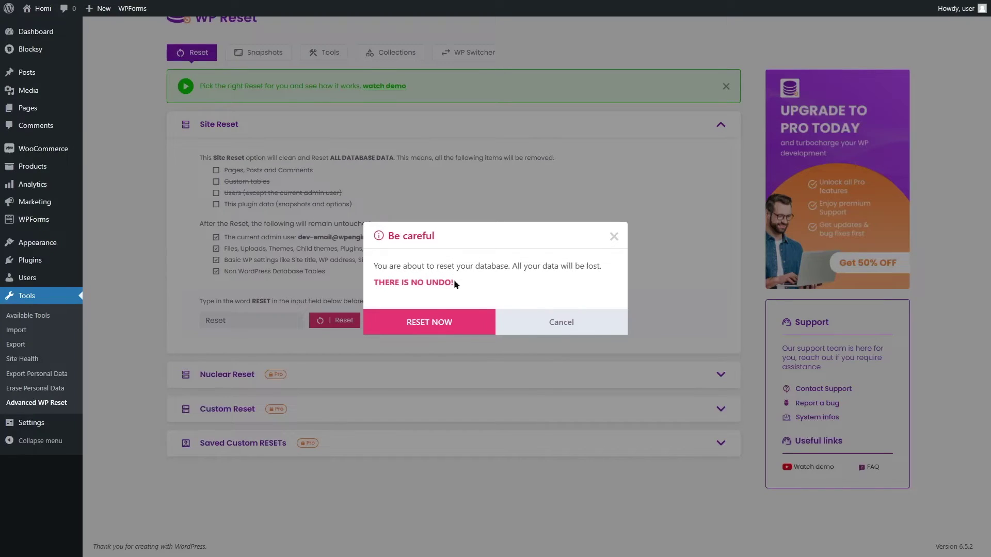
click(432, 326)
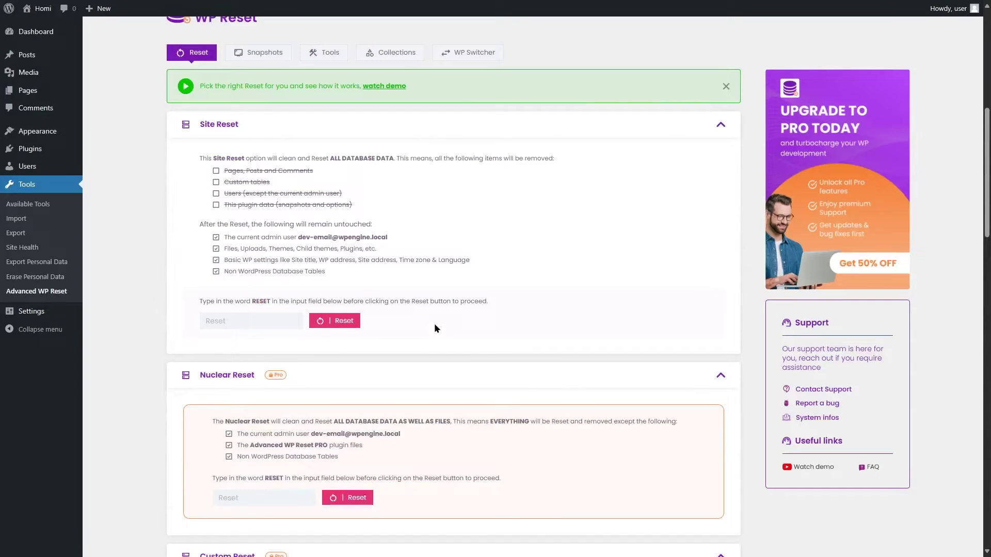
Look over the reset plugin page, the admin dashboard and the site's front page after the reset, returning to the dashboard.
scroll(521, 308, down, 3)
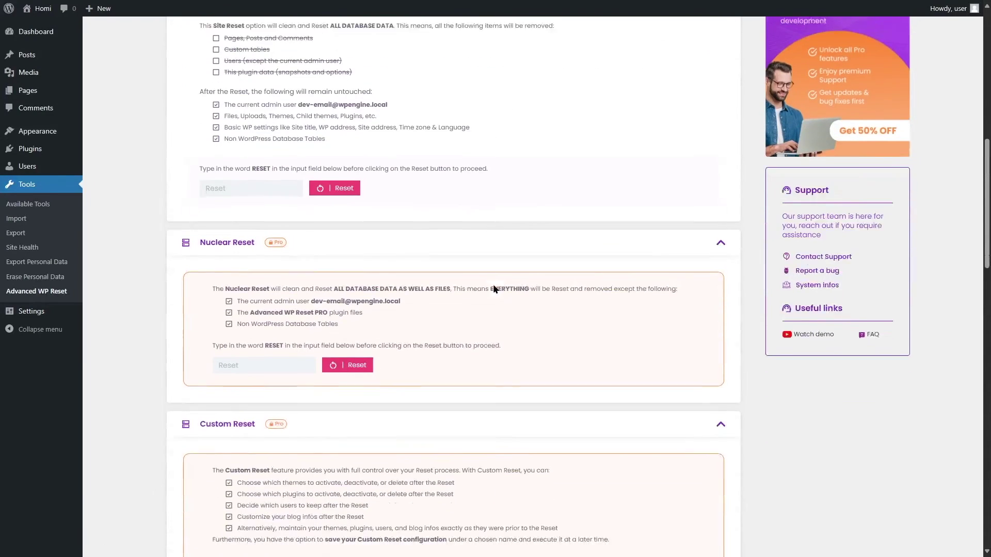
scroll(376, 320, up, 10)
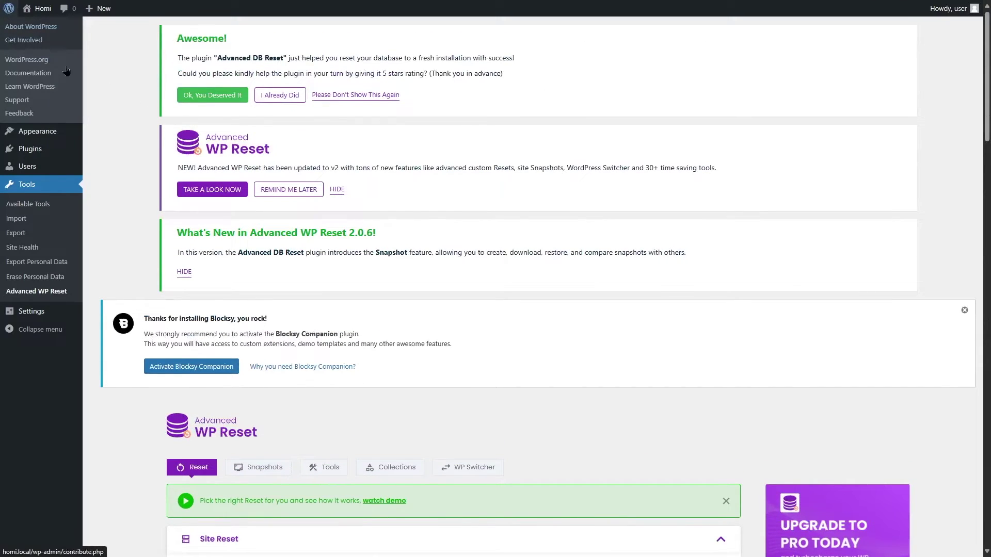
mouse_move(99, 8)
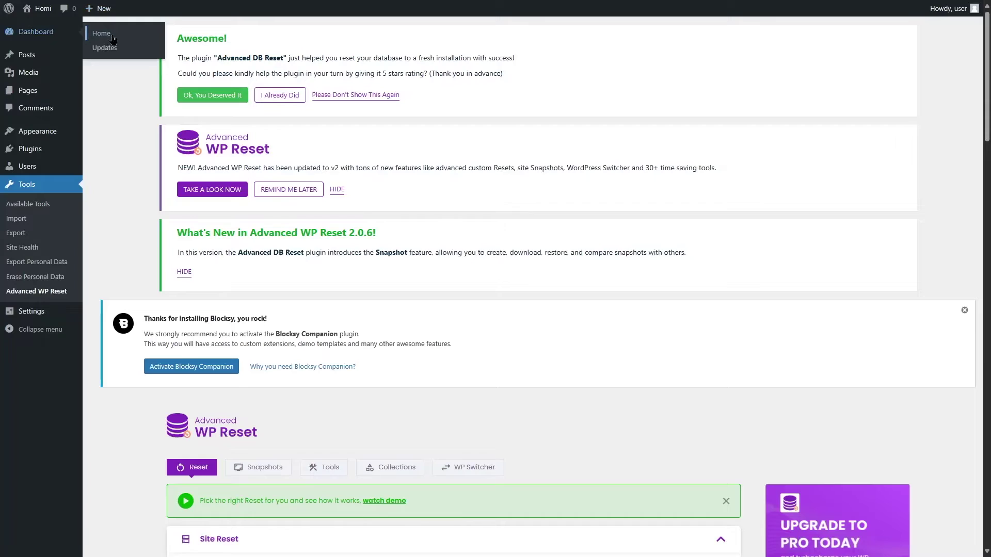
click(112, 39)
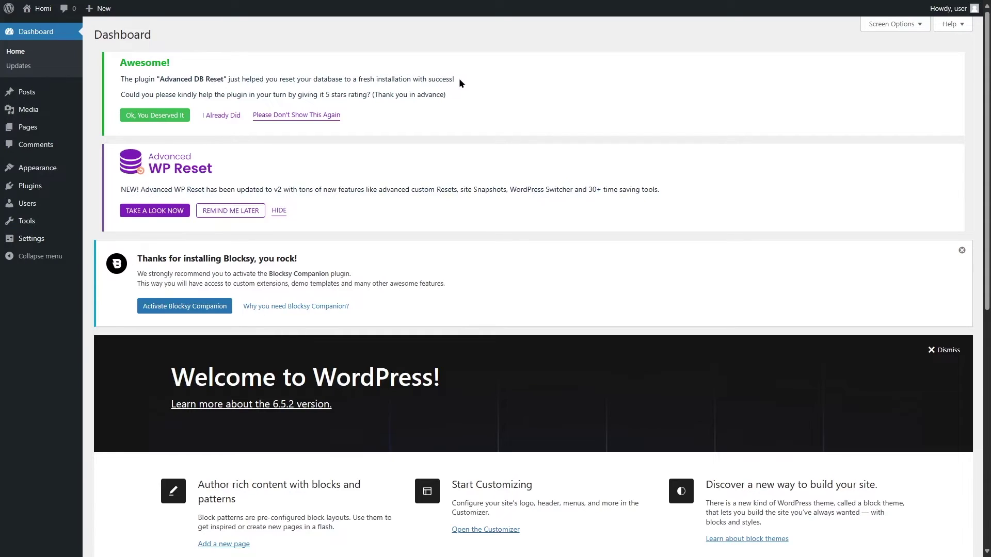
mouse_move(41, 8)
click(52, 29)
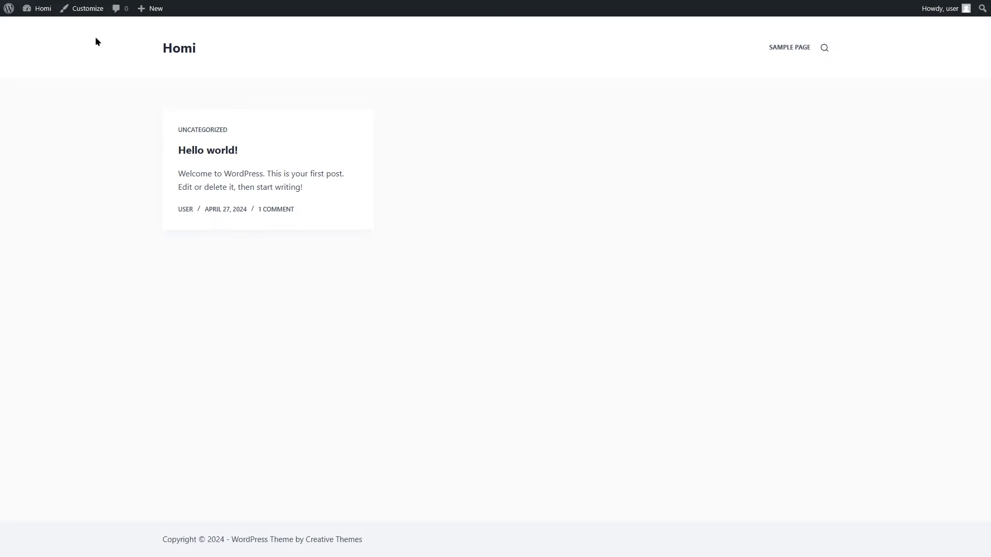
click(43, 26)
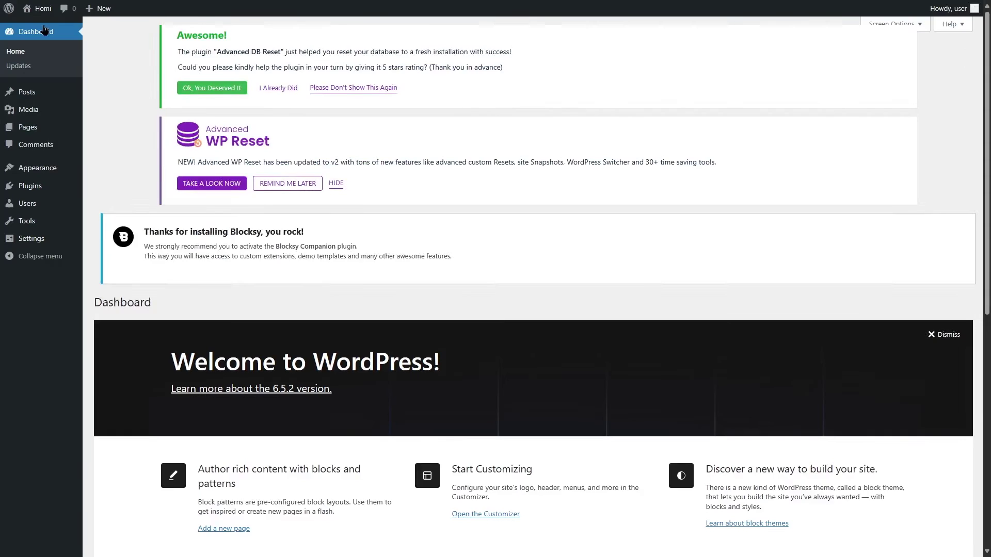
Check which themes are installed and which one is active after the reset.
mouse_move(41, 168)
click(116, 170)
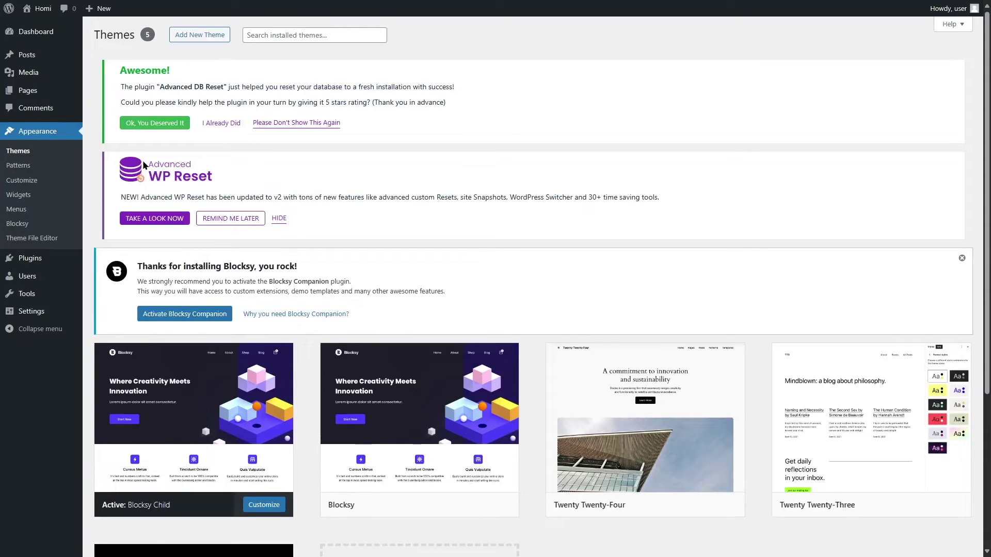
scroll(856, 242, down, 5)
scroll(856, 241, up, 5)
scroll(856, 241, down, 5)
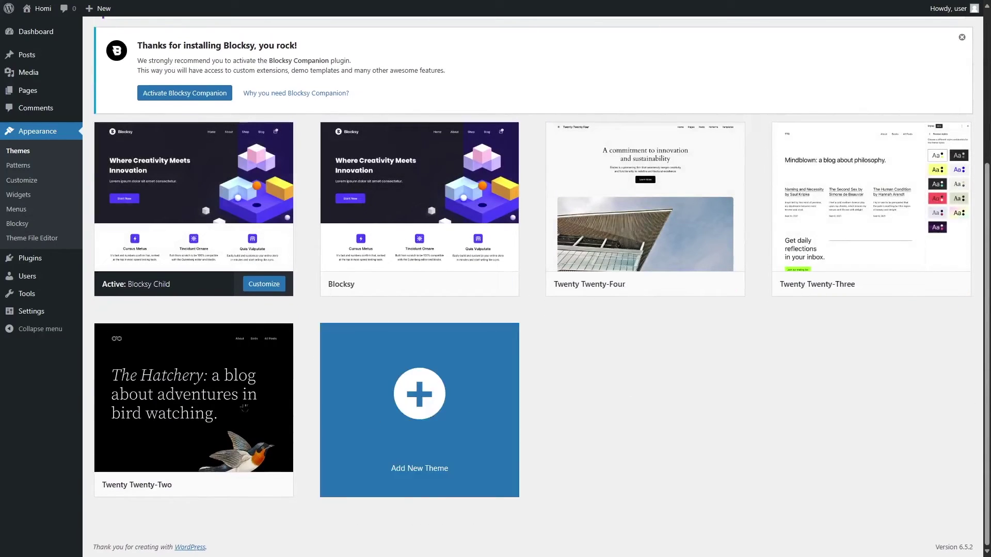
scroll(167, 375, up, 5)
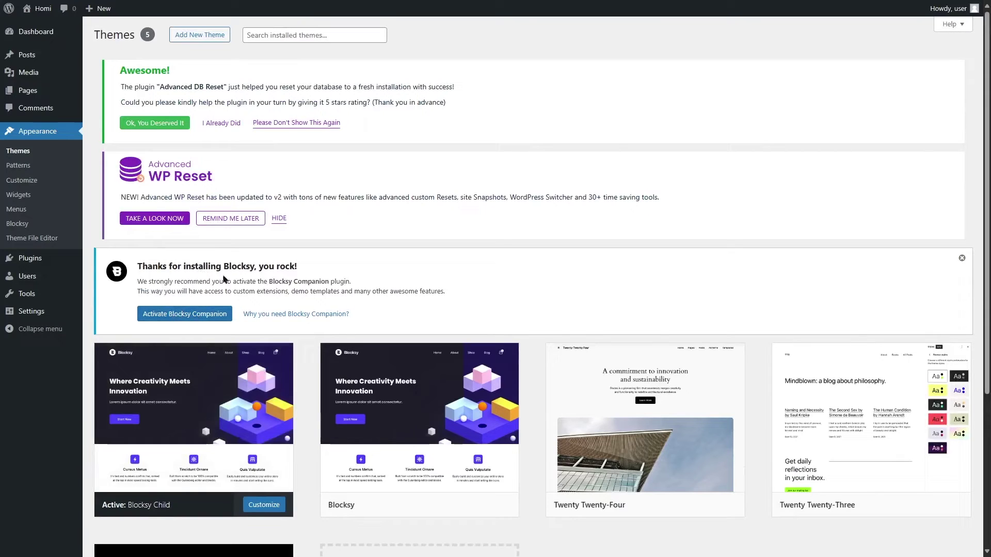
Check the installed plugins and their activation status after the reset.
mouse_move(54, 265)
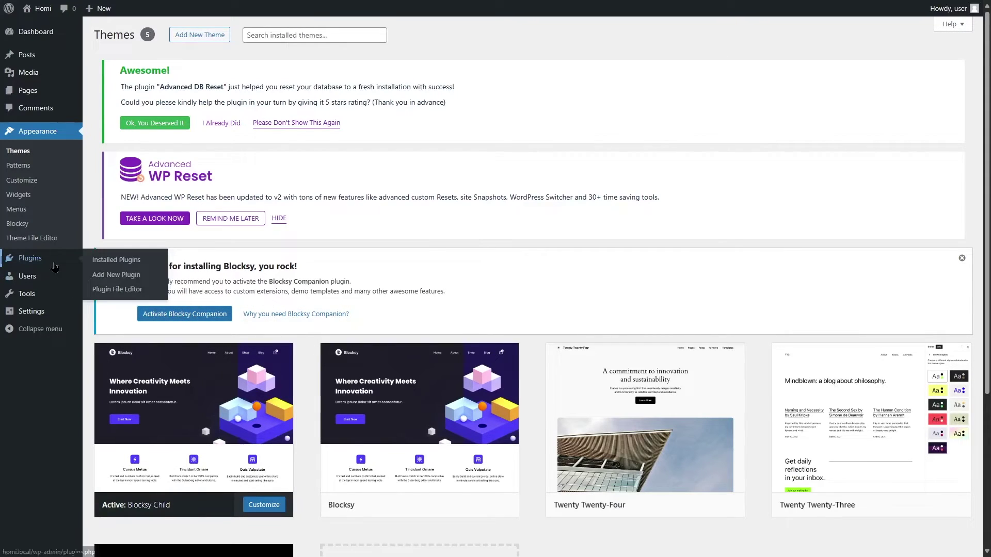
click(54, 264)
scroll(303, 307, down, 3)
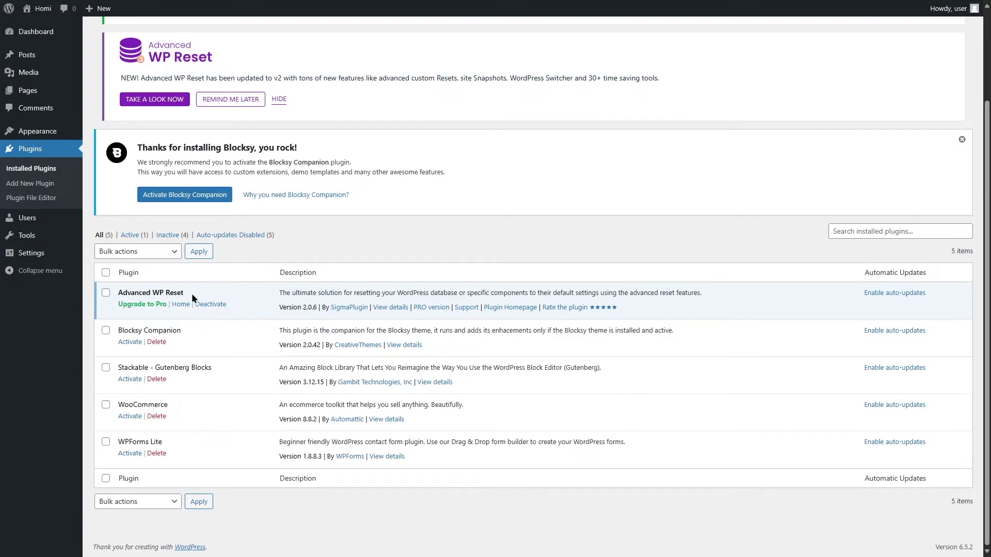
scroll(237, 394, up, 3)
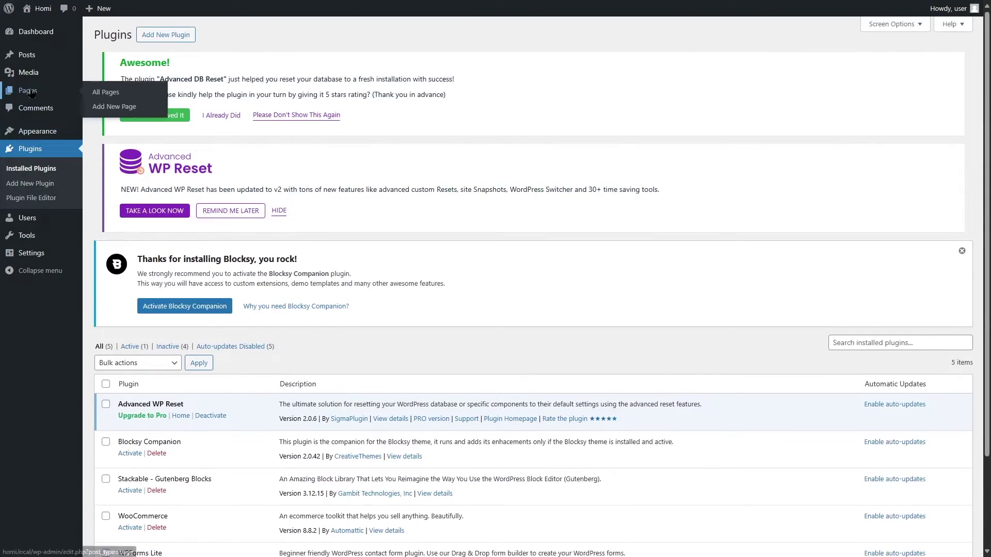
Check the site's remaining pages, posts and media library items after the reset.
click(30, 91)
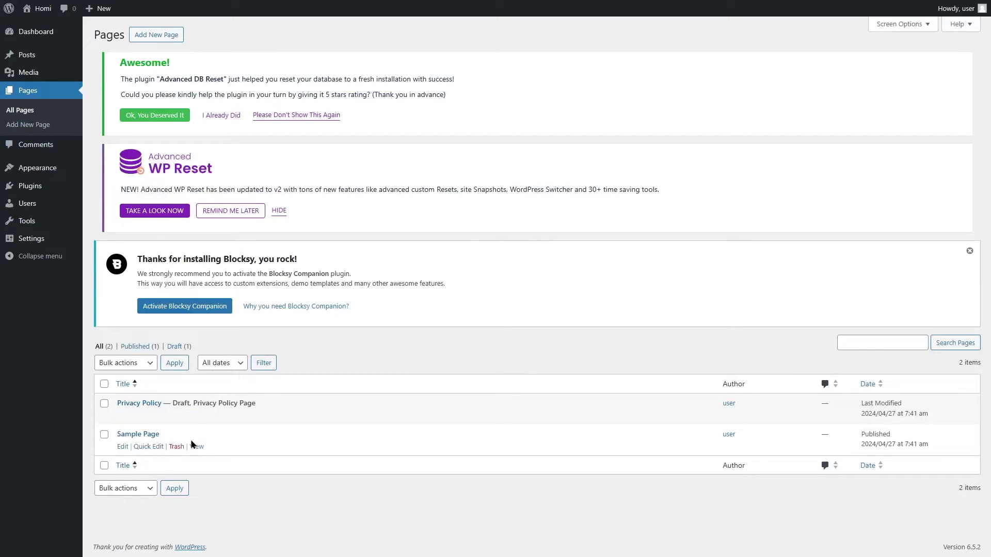
click(48, 55)
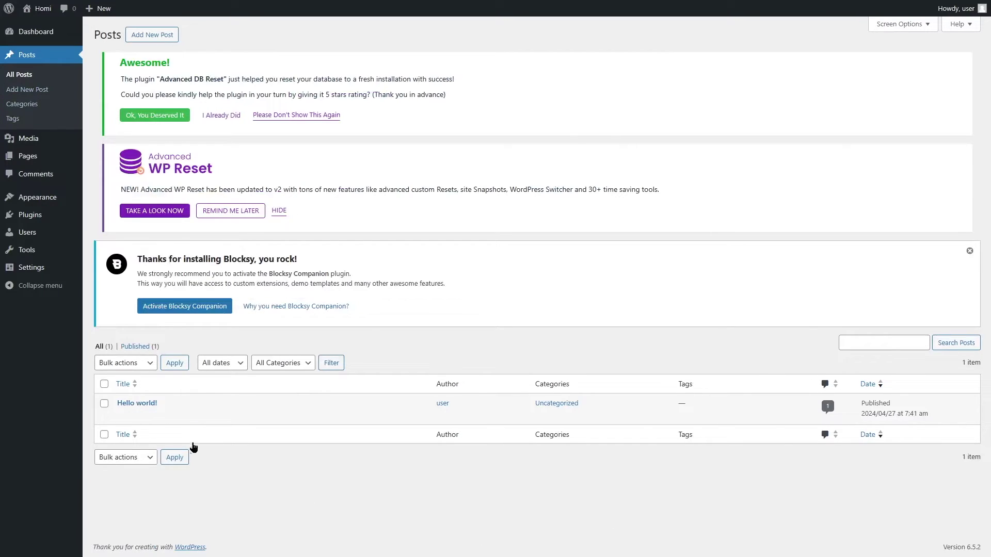
mouse_move(141, 410)
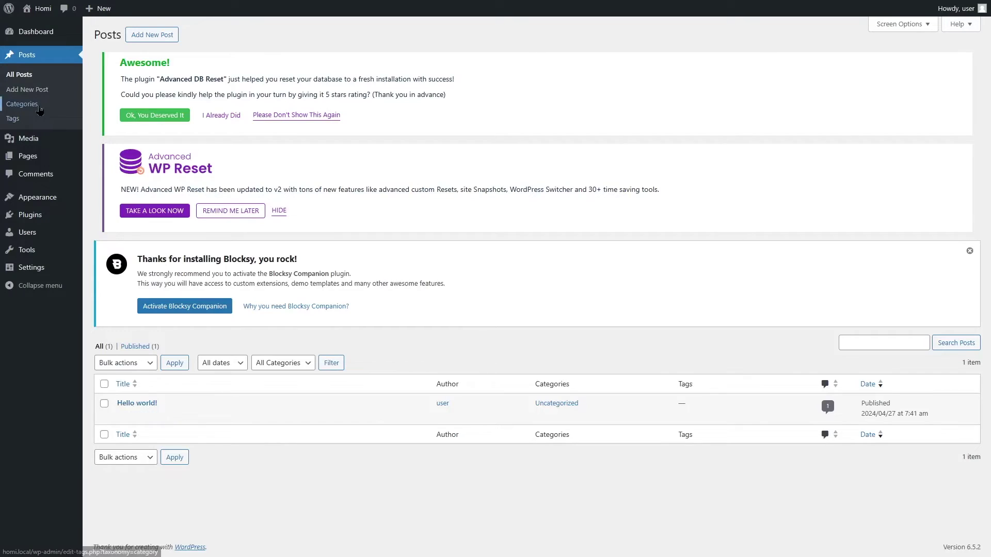
click(51, 141)
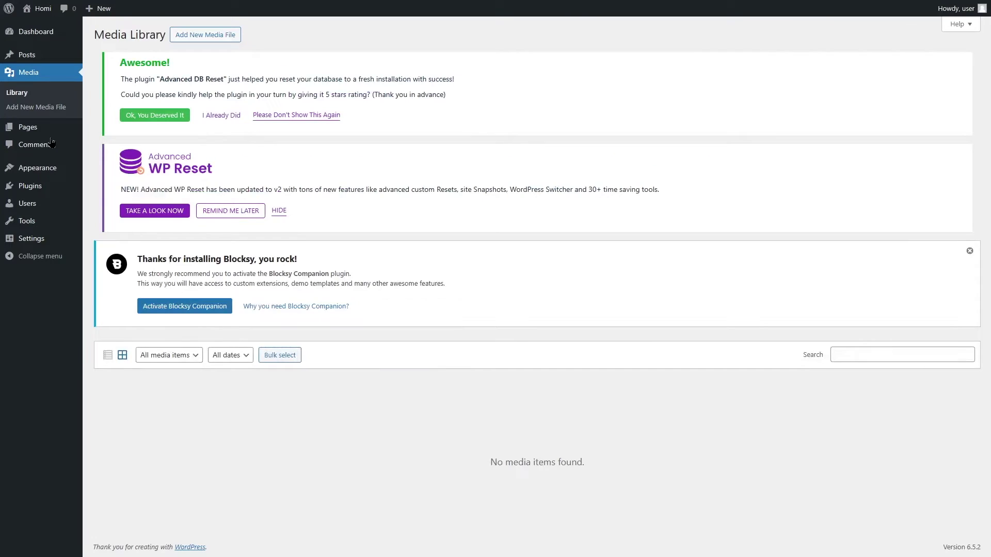
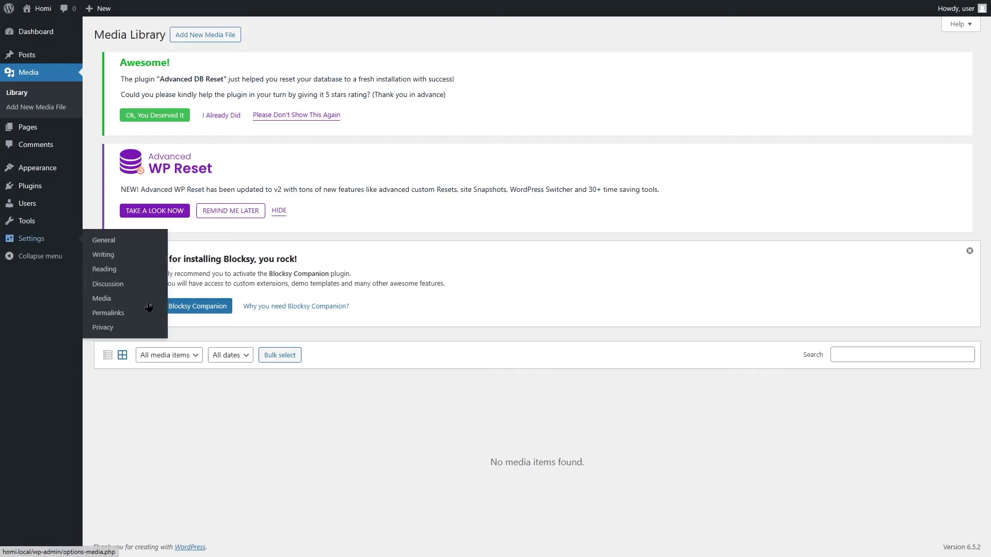
Reopen the Advanced WP Reset page and read which items Site Reset leaves untouched.
mouse_move(29, 220)
click(124, 311)
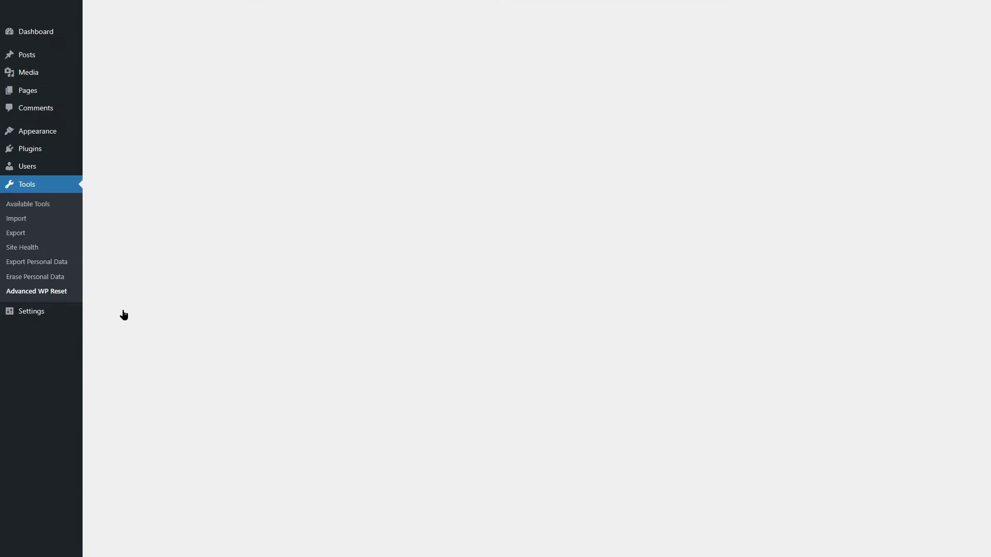
scroll(256, 316, down, 6)
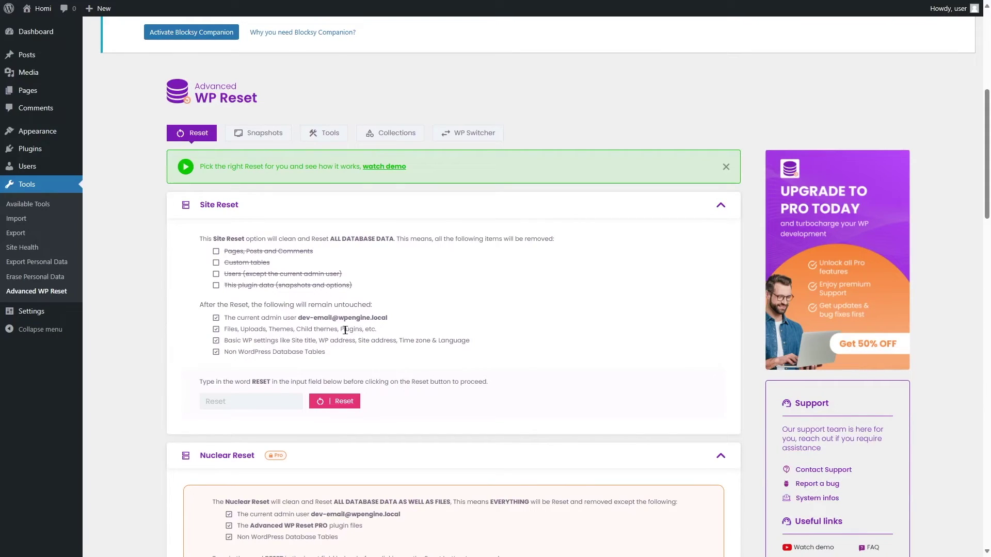
drag(308, 305, 377, 309)
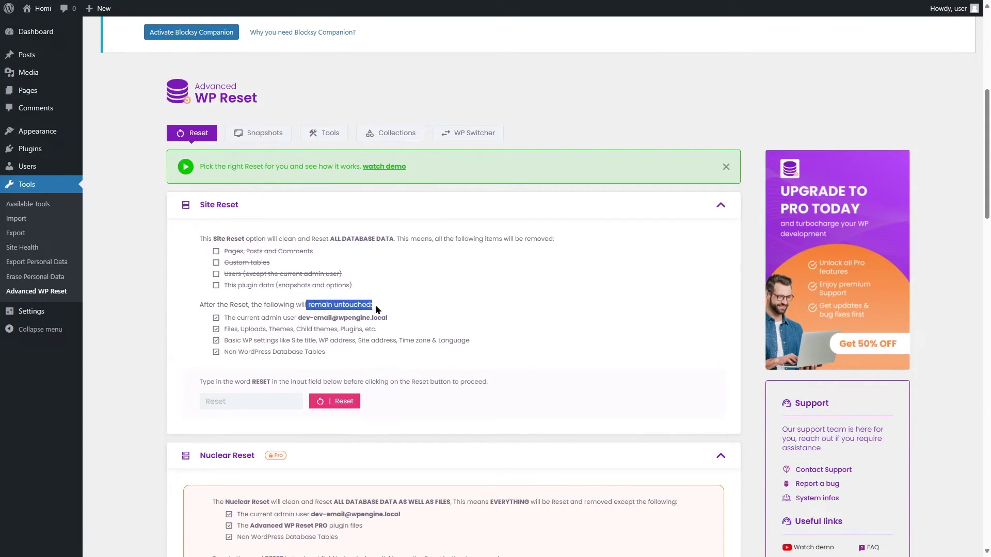
click(376, 309)
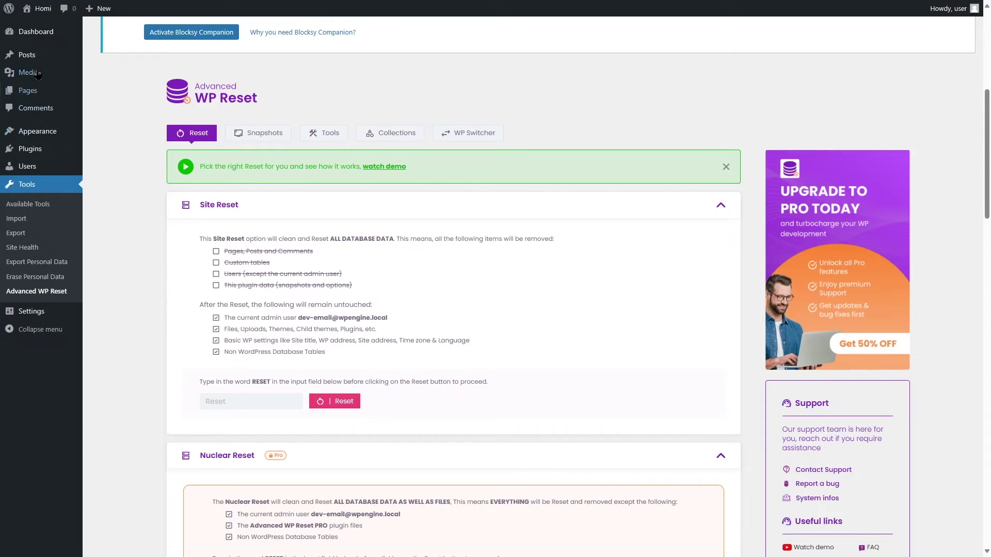
Open the media library, then switch to File Explorer and inspect the images in the site's wp-content uploads under the 2021 folder.
click(102, 74)
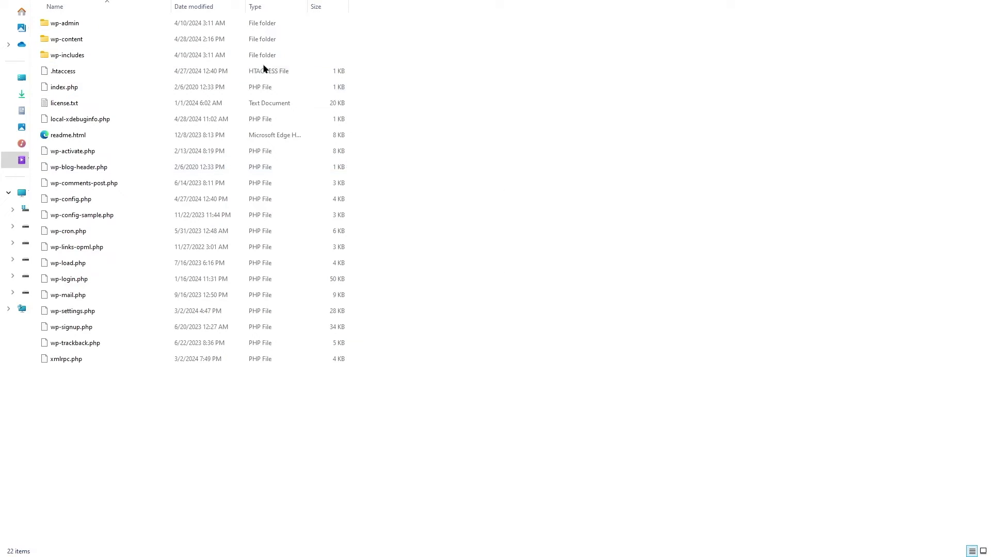
double_click(73, 40)
click(67, 76)
double_click(66, 73)
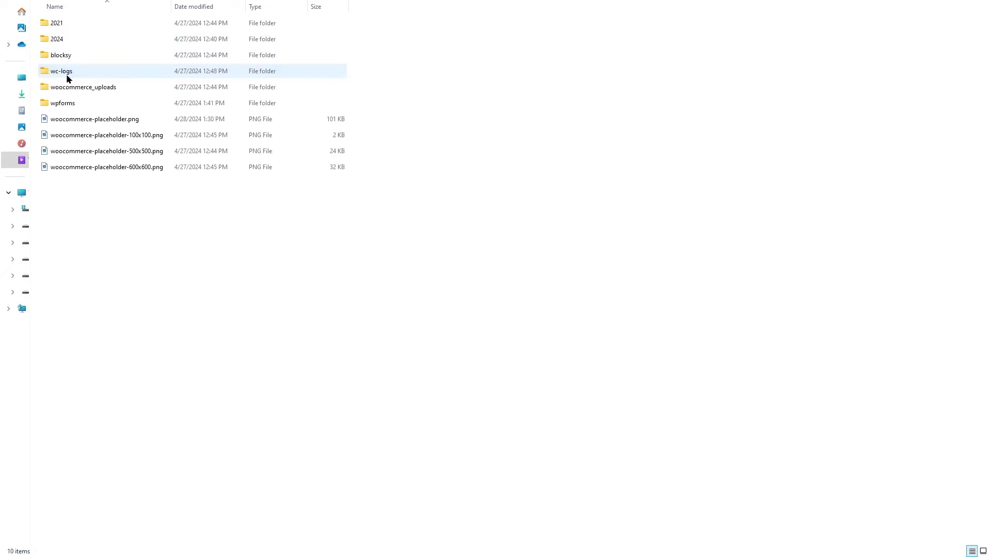
drag(162, 223, 116, 198)
double_click(61, 24)
click(64, 29)
double_click(64, 29)
scroll(464, 184, down, 5)
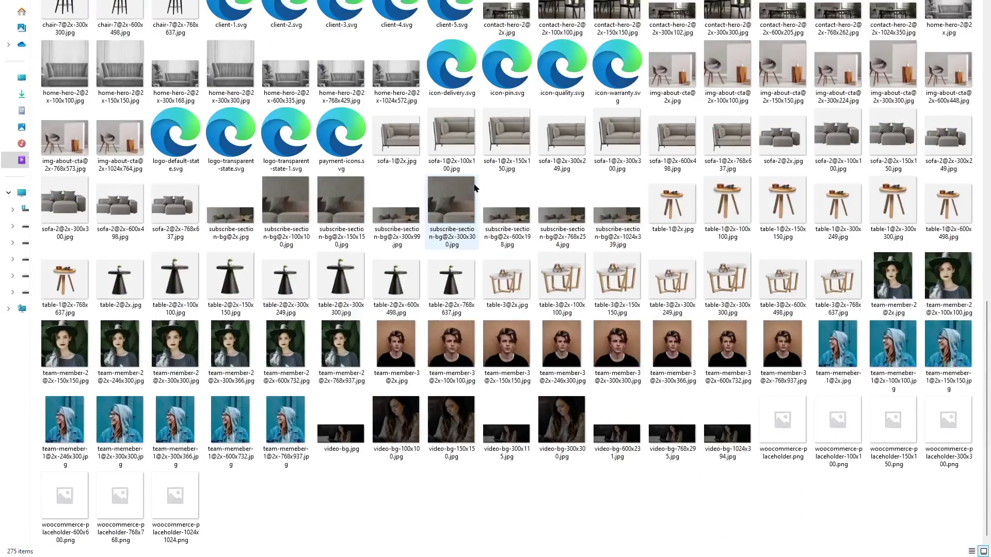
scroll(454, 184, up, 8)
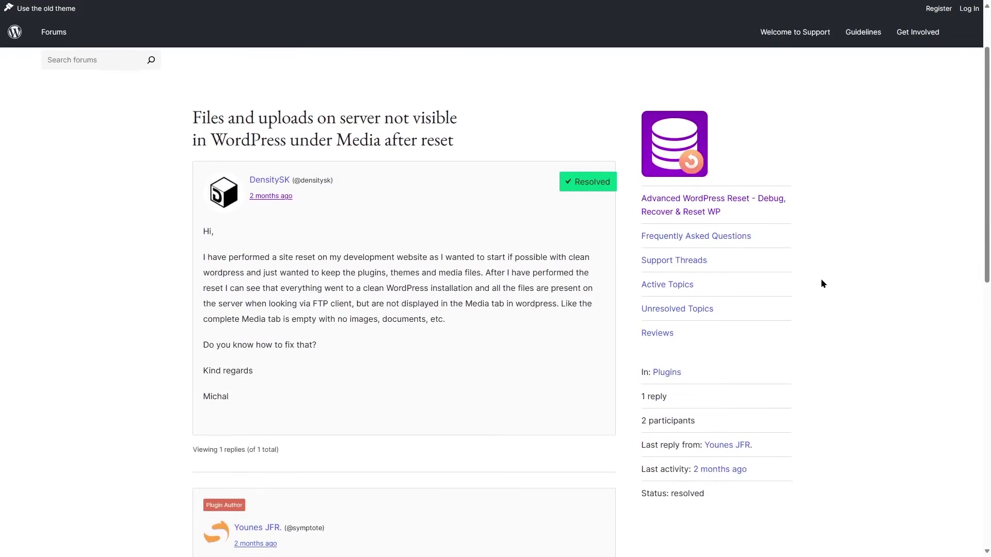
Read the support forum question about uploads not showing in WordPress Media after a reset, highlighting the described problem.
scroll(821, 277, down, 2)
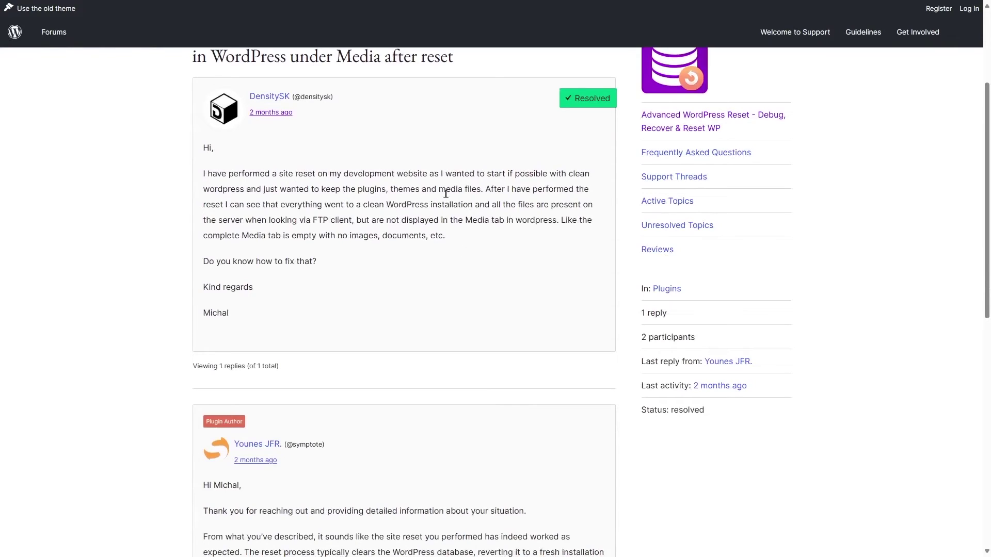
drag(384, 220, 557, 220)
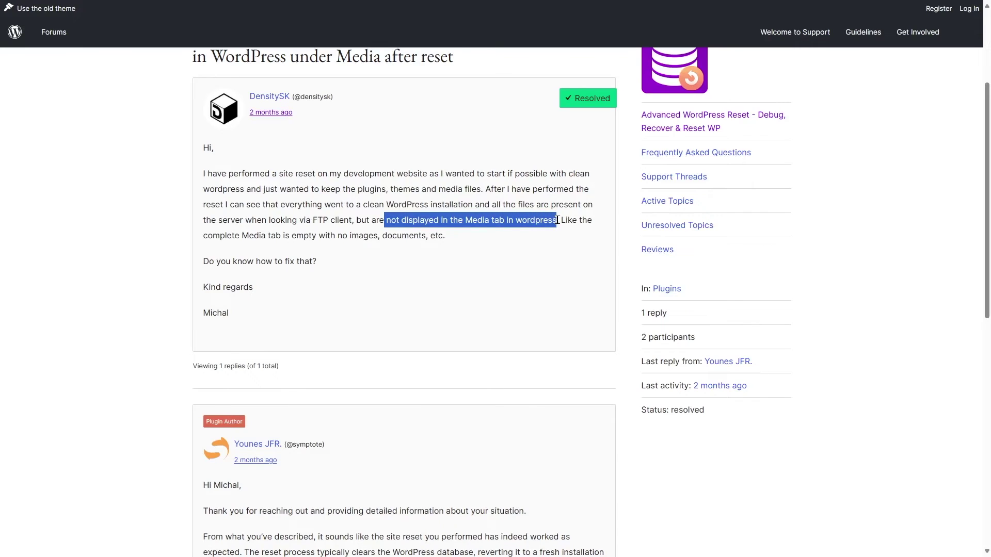
click(522, 248)
Read the plugin author's reply about restoring media files after a reset, highlighting the suggested "Add From Server" plugin.
scroll(454, 248, down, 5)
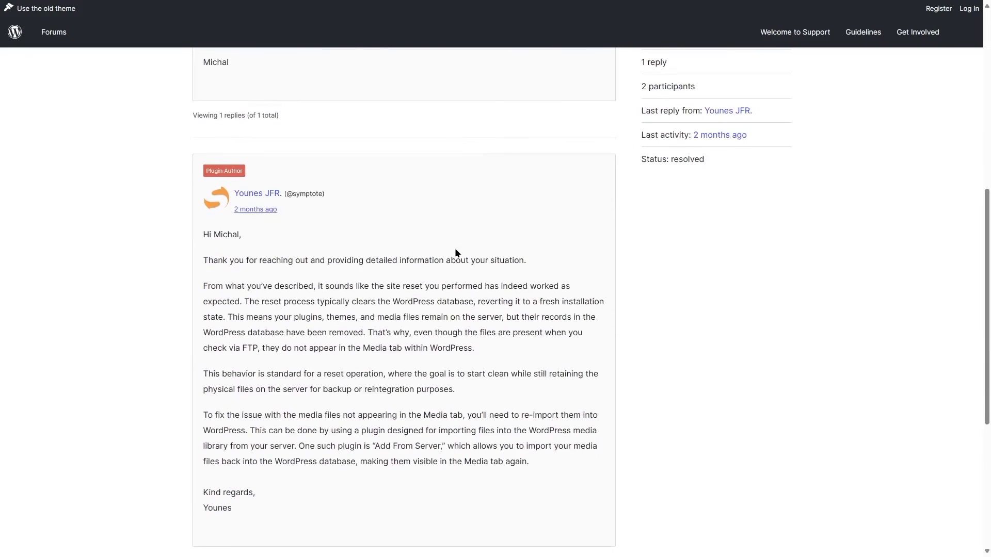
scroll(449, 192, down, 2)
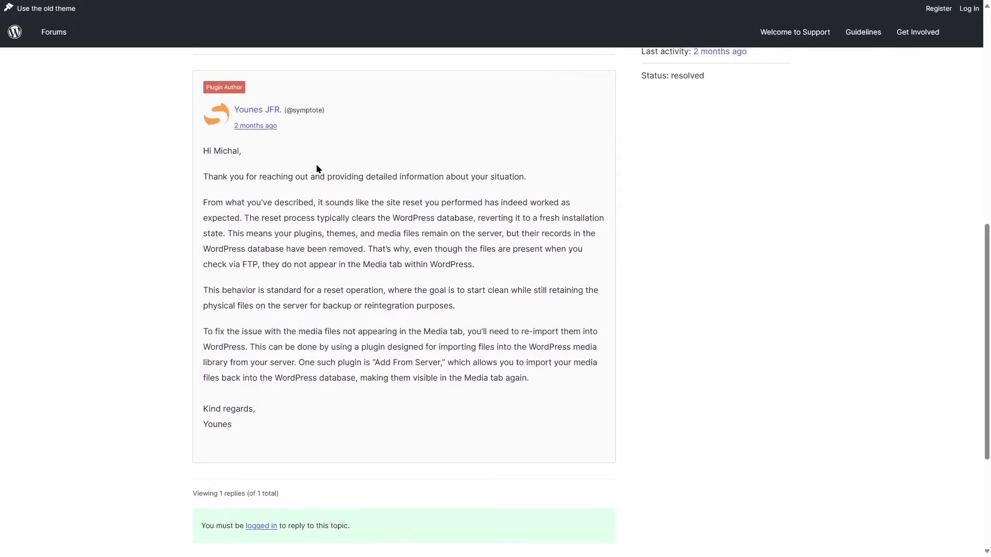
drag(203, 290, 456, 307)
click(470, 313)
drag(374, 361, 441, 361)
click(376, 376)
drag(374, 361, 440, 362)
click(686, 323)
Return to the WordPress admin and search the new-plugin directory for "media sync".
key(ctrl+Tab)
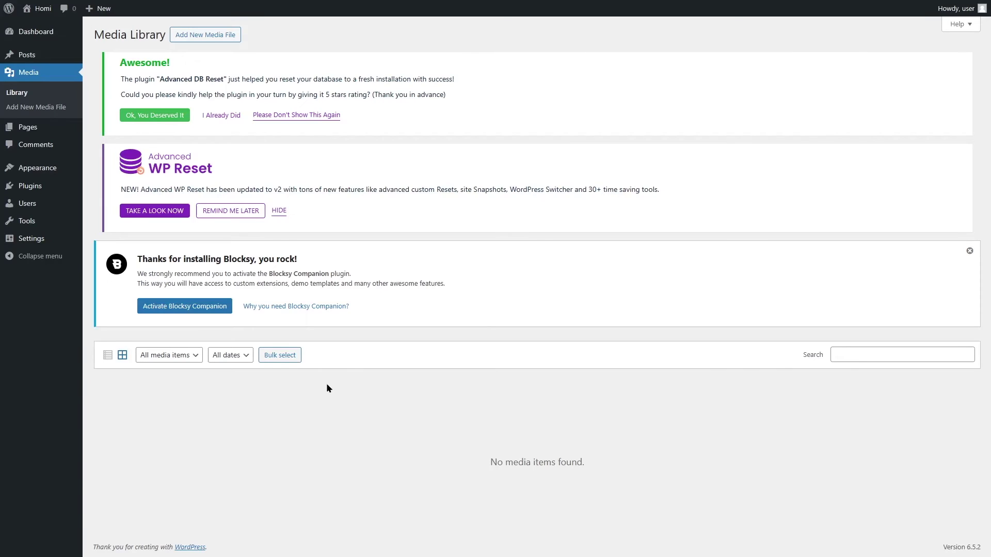
mouse_move(51, 185)
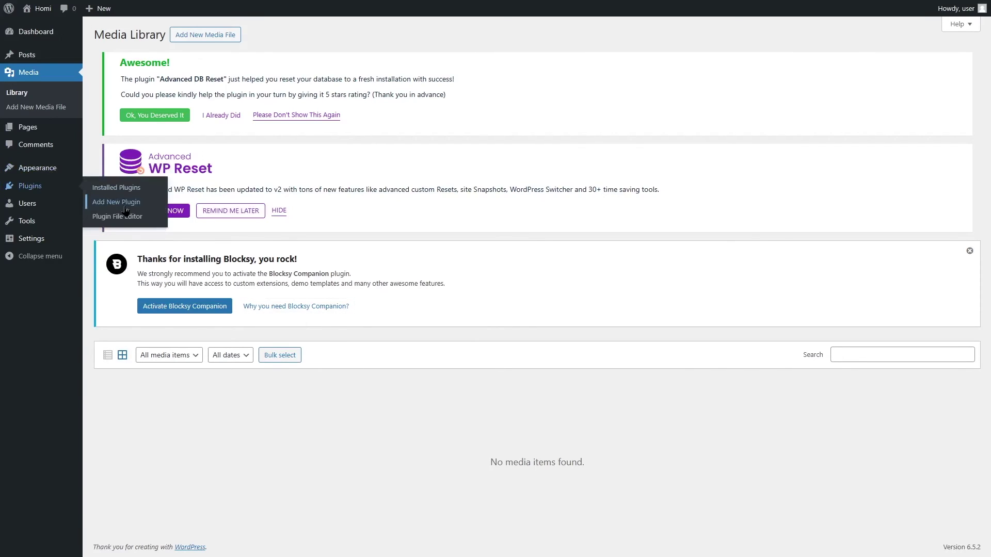
click(126, 204)
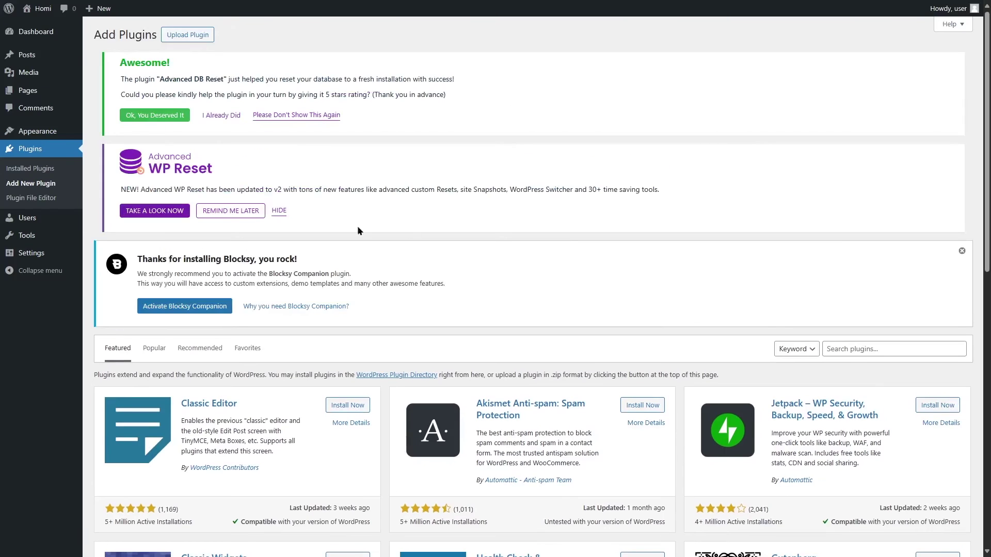
click(847, 350)
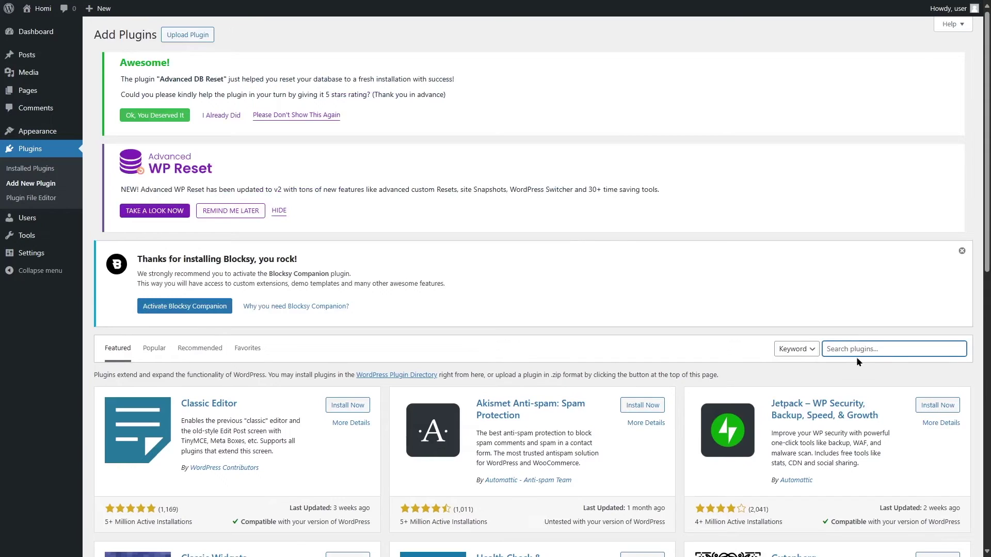
text(media sync)
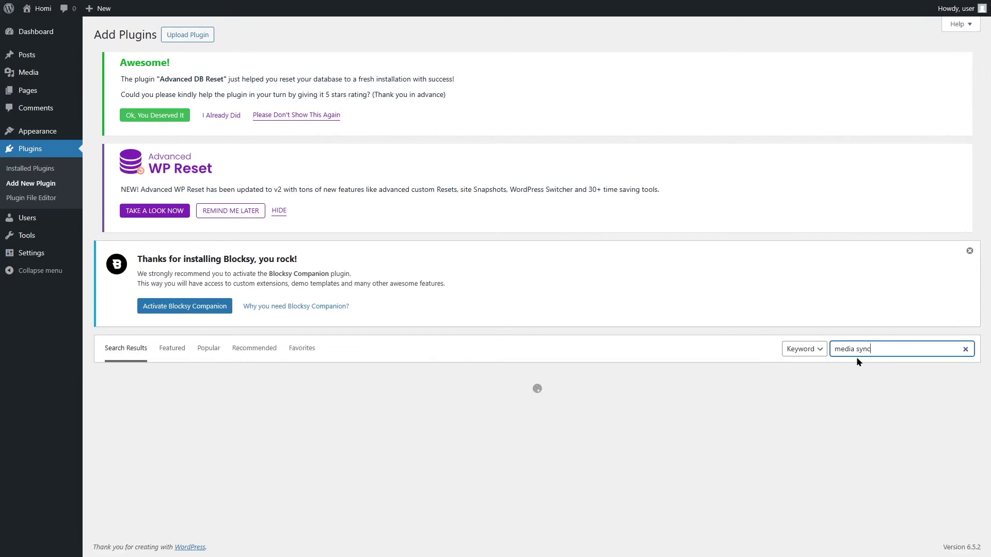
Install and activate the Media Sync plugin from the search results.
scroll(716, 314, down, 3)
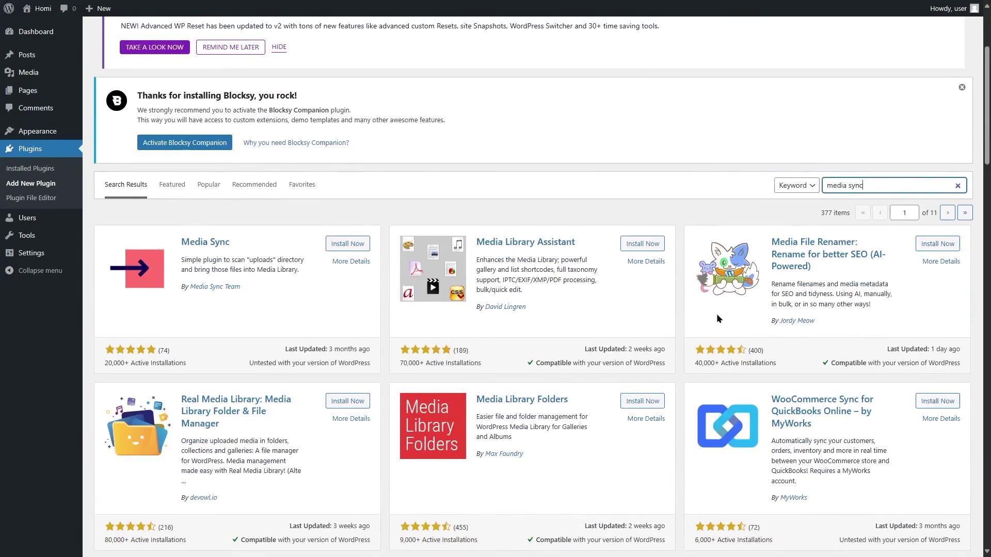
click(350, 243)
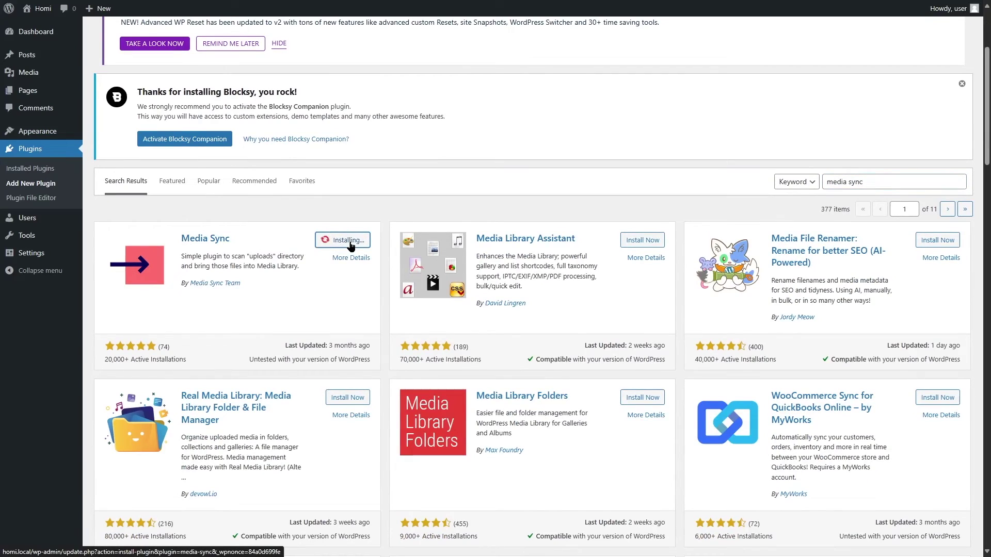
click(350, 240)
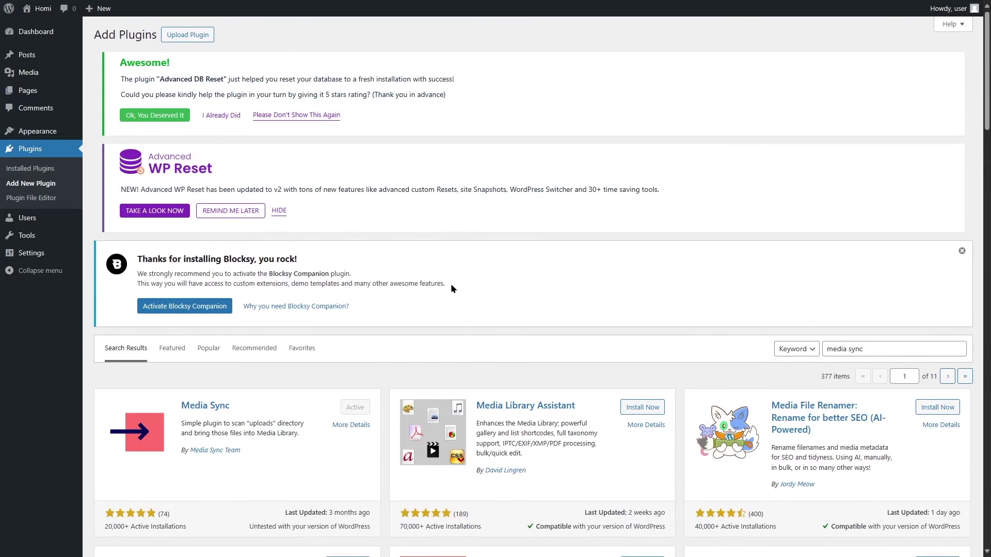
Open the Media Sync page under the media section and scan the files in the uploads directory.
mouse_move(29, 77)
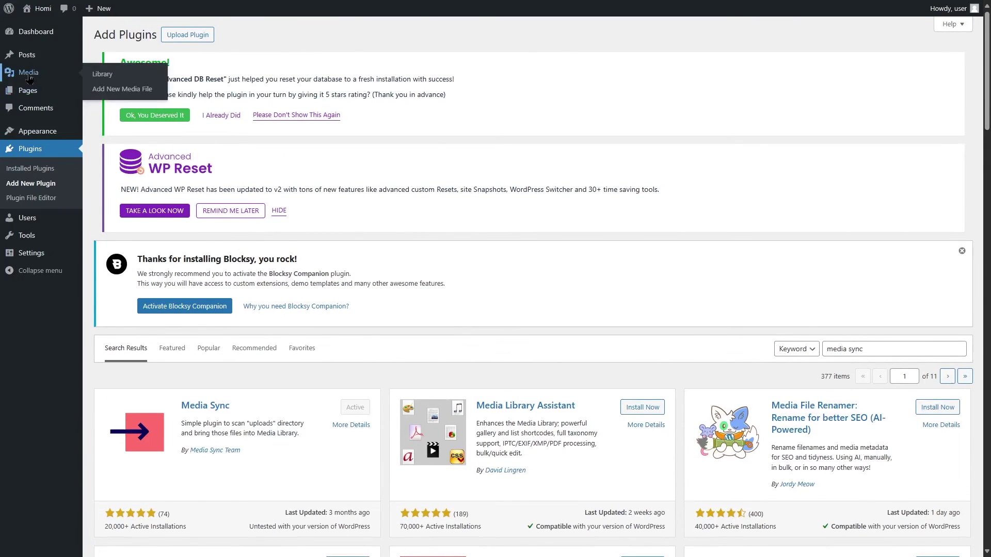
click(29, 78)
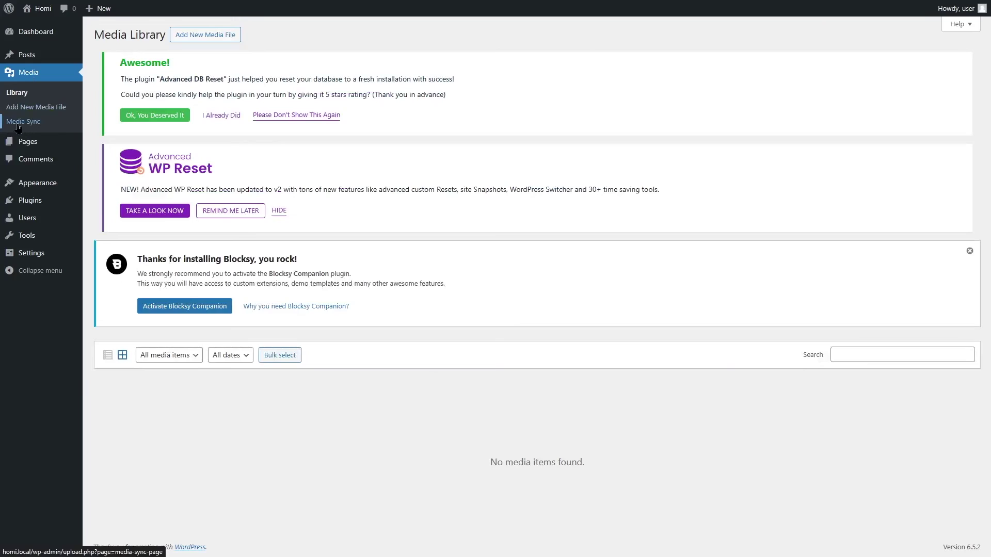
click(26, 128)
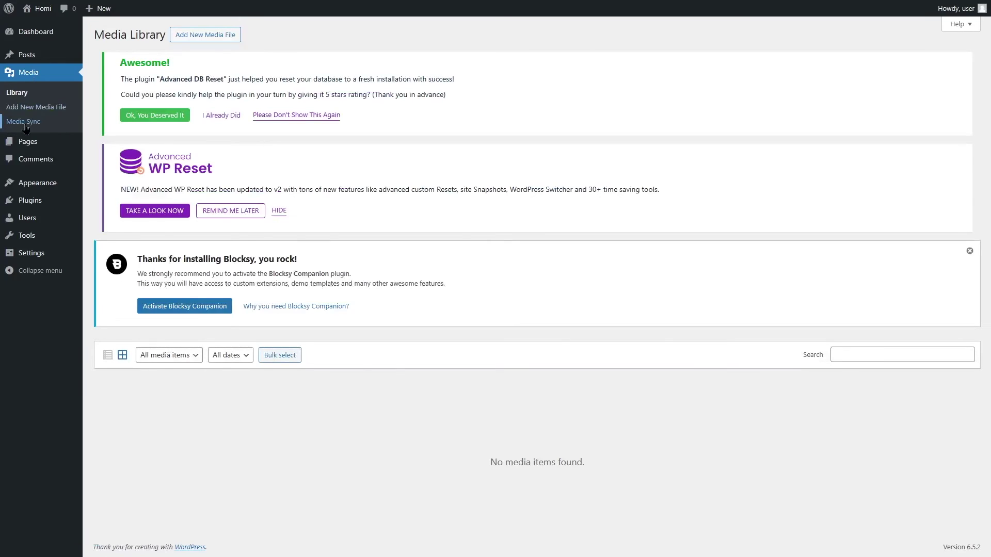
scroll(384, 242, down, 4)
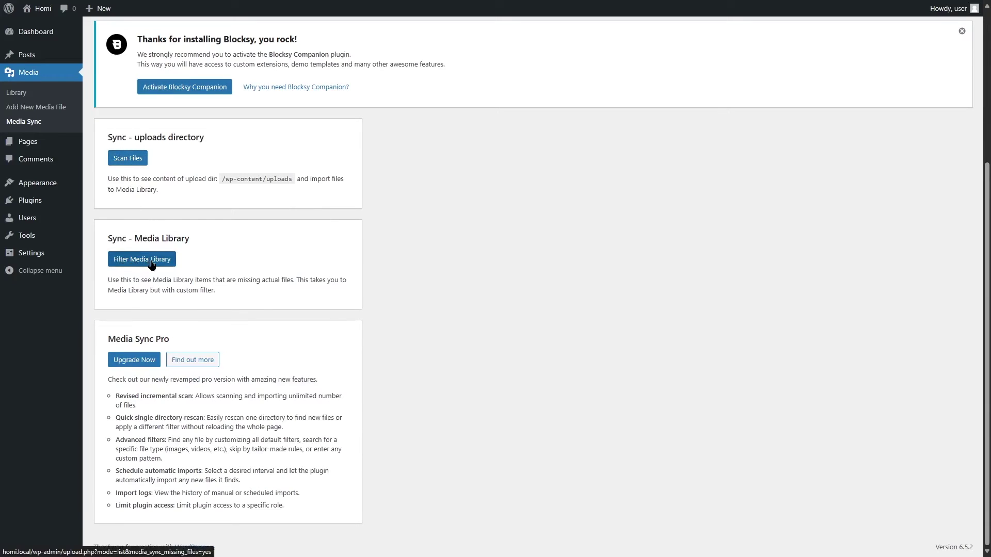
click(130, 164)
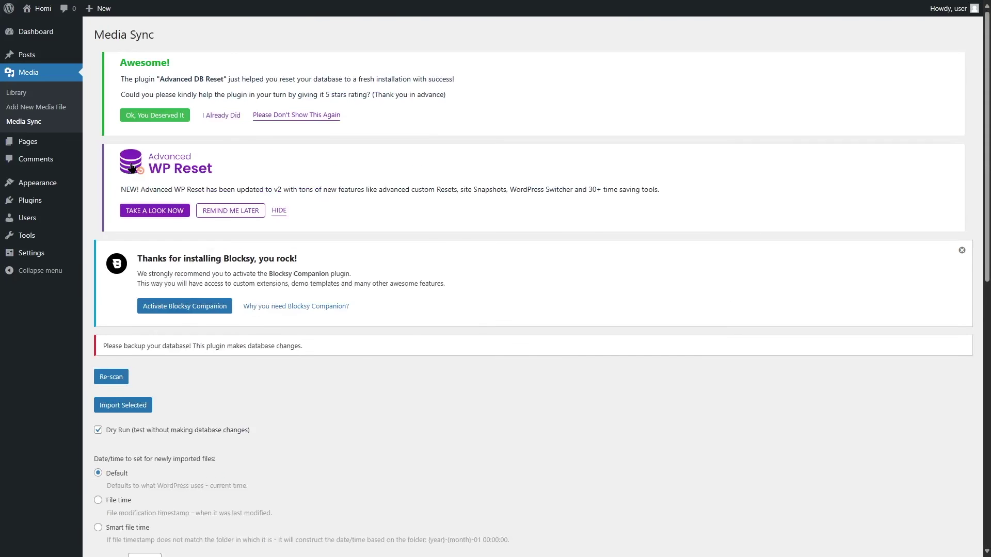
Examine the import options and the scanned upload folders, expanding and collapsing entries such as 2021 and 2024.
scroll(287, 153, down, 2)
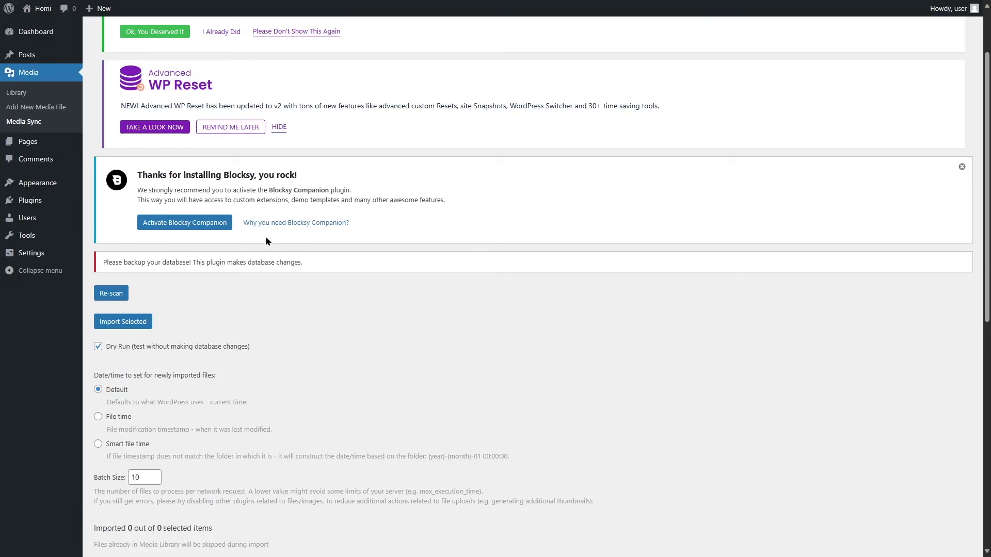
scroll(266, 240, down, 8)
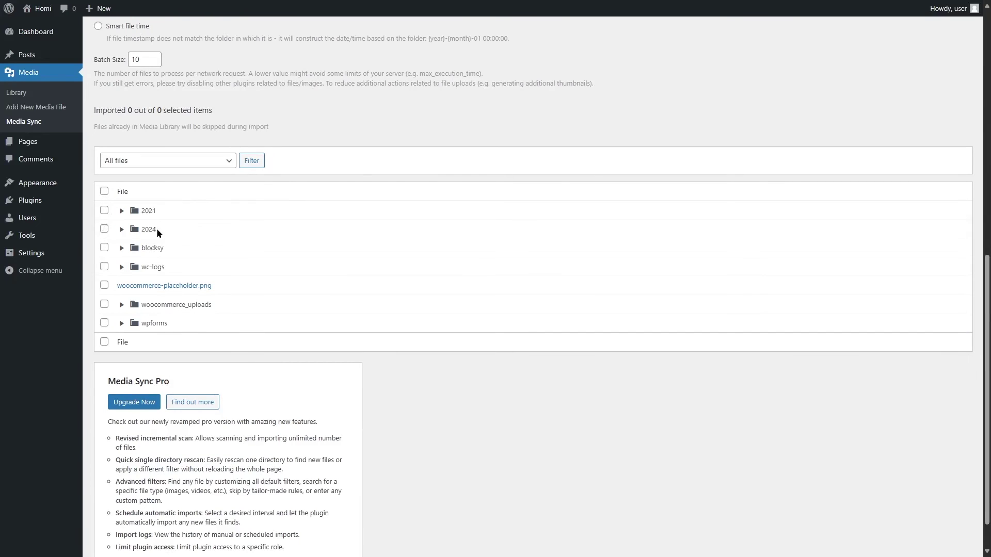
click(121, 211)
click(122, 211)
click(122, 230)
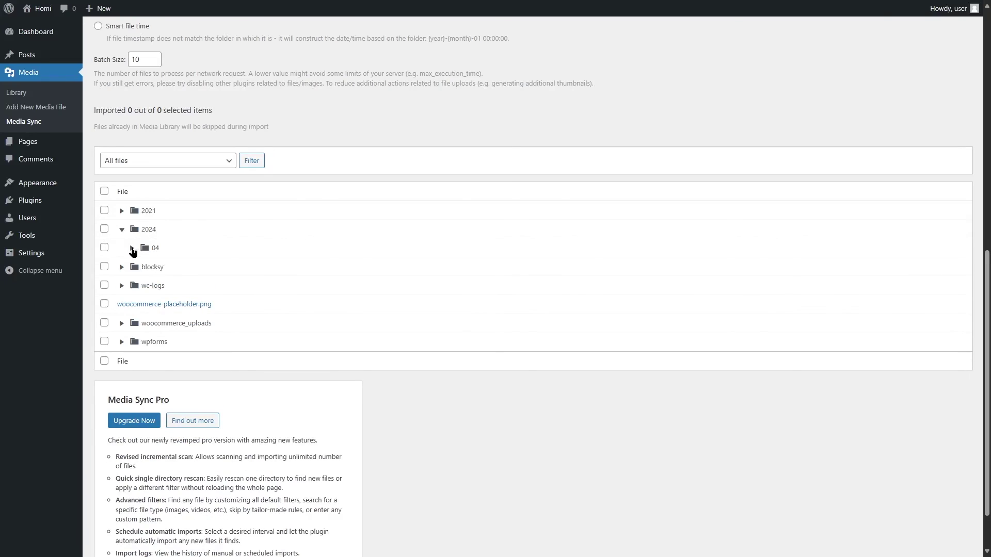
click(122, 268)
click(121, 268)
click(122, 233)
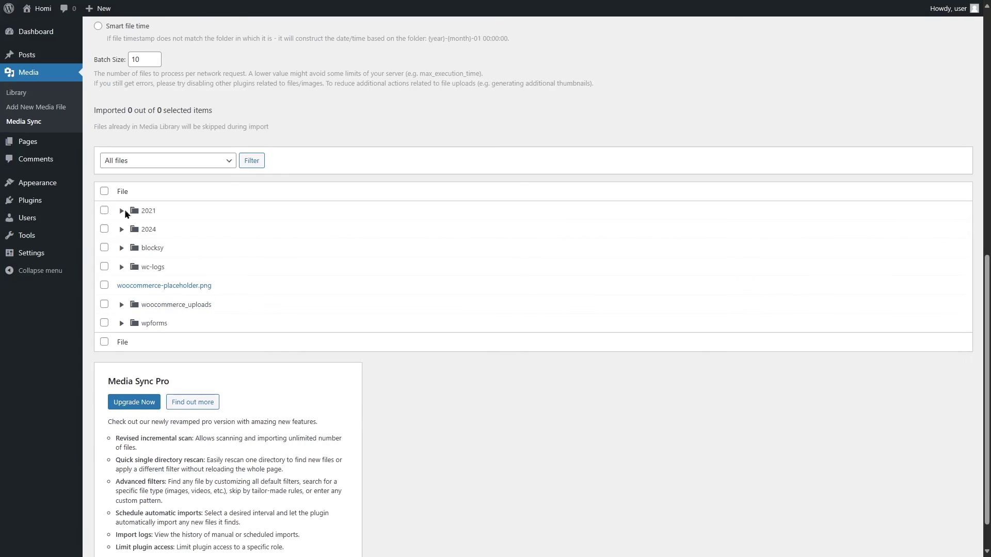
Select all the scanned files, turn off Dry Run and import them into the media library.
click(104, 211)
click(104, 285)
scroll(175, 317, up, 8)
scroll(165, 328, down, 2)
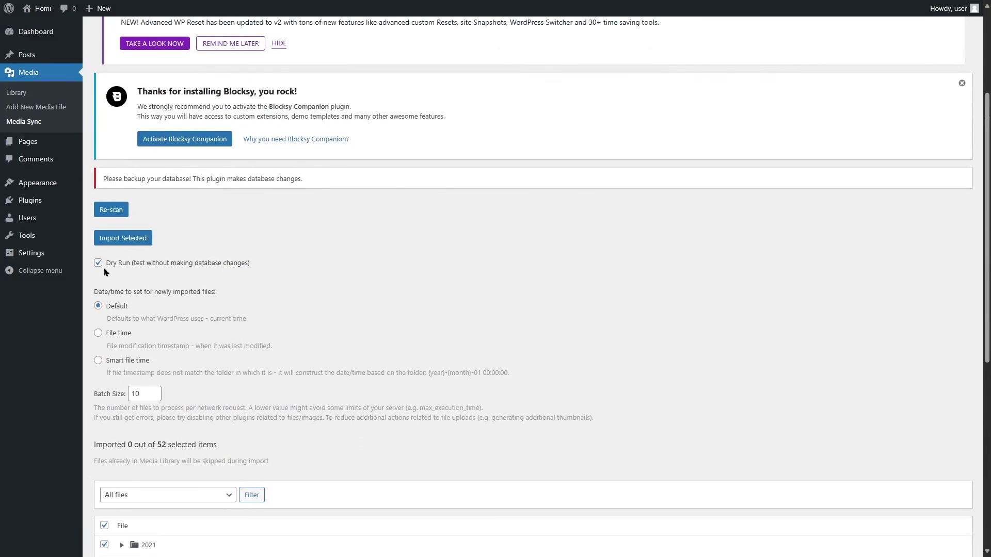
click(98, 263)
click(132, 242)
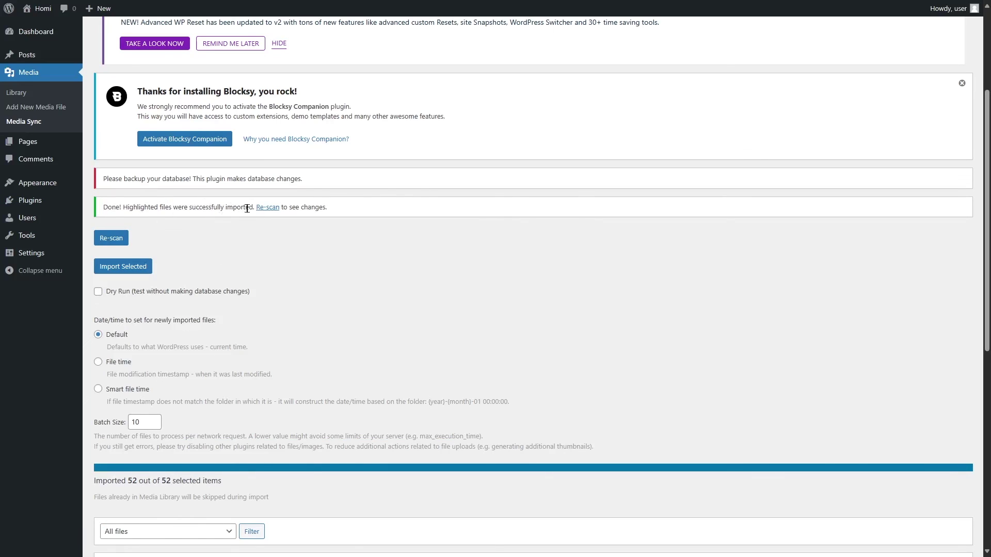
Open the media library and look through the imported images.
click(15, 97)
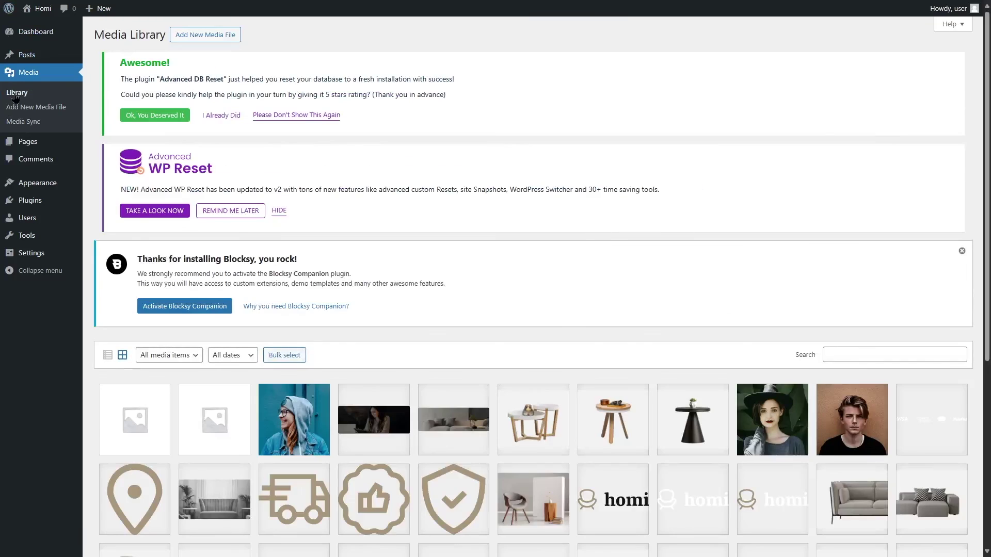
scroll(489, 155, down, 5)
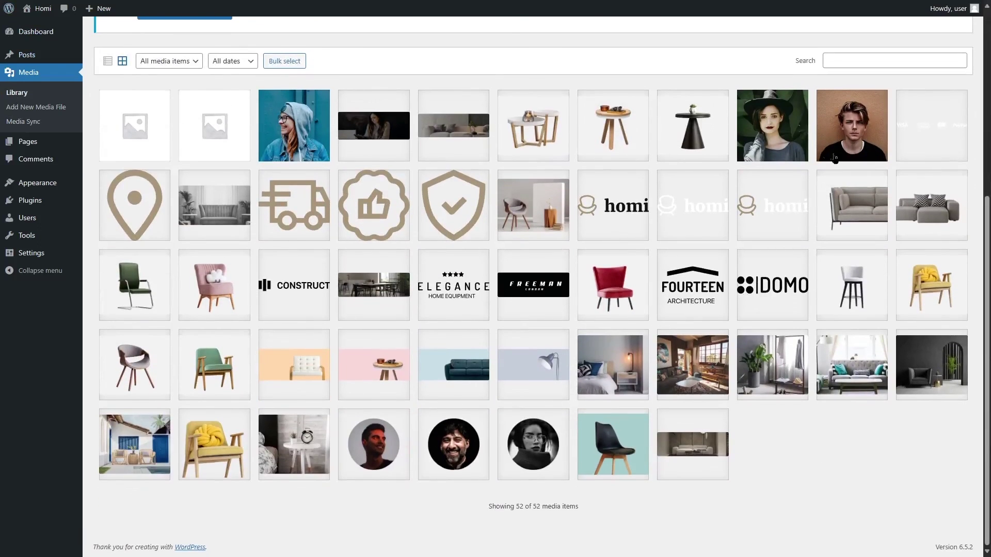
scroll(431, 251, up, 5)
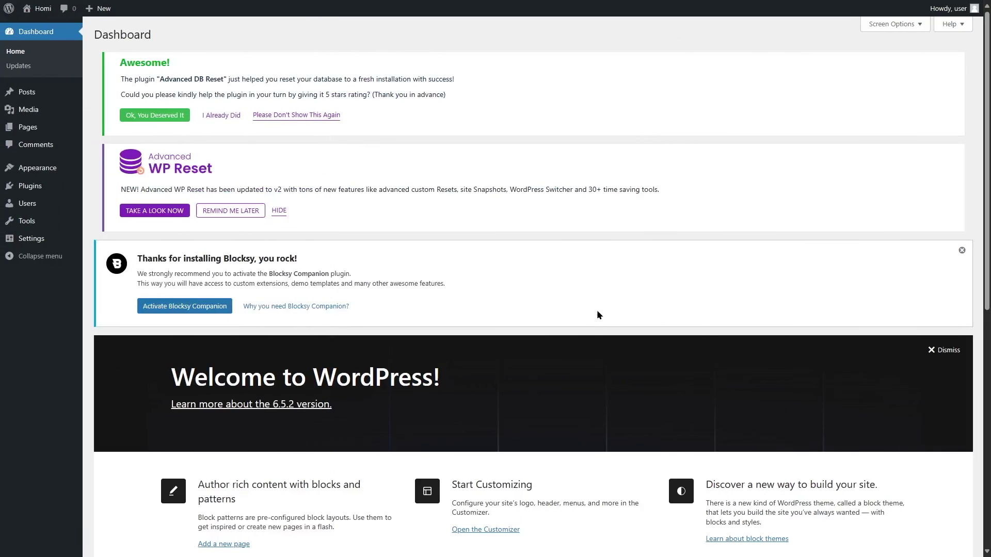
Look over the dashboard, then reopen the Advanced WP Reset page and view its Site Reset options.
scroll(596, 310, down, 4)
scroll(529, 293, up, 4)
mouse_move(77, 223)
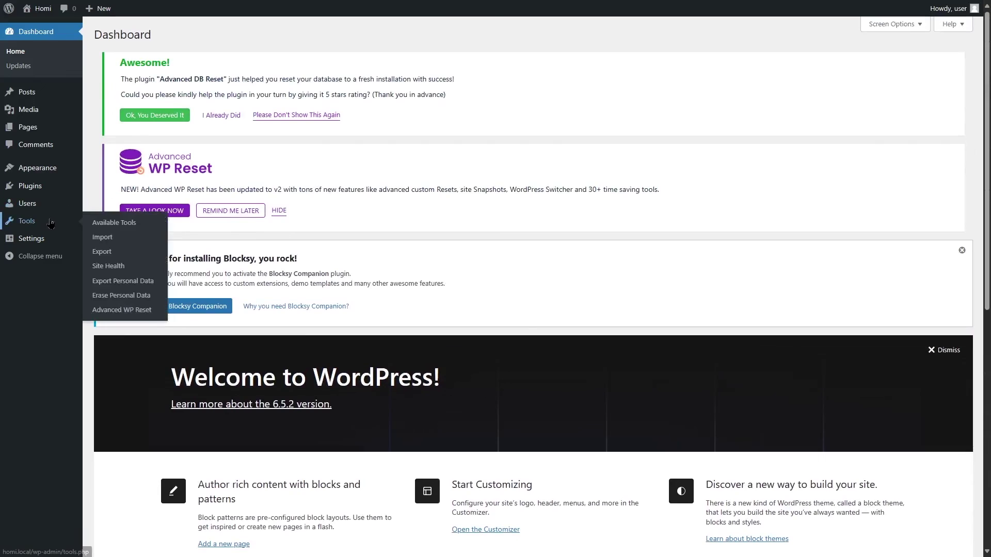
click(122, 309)
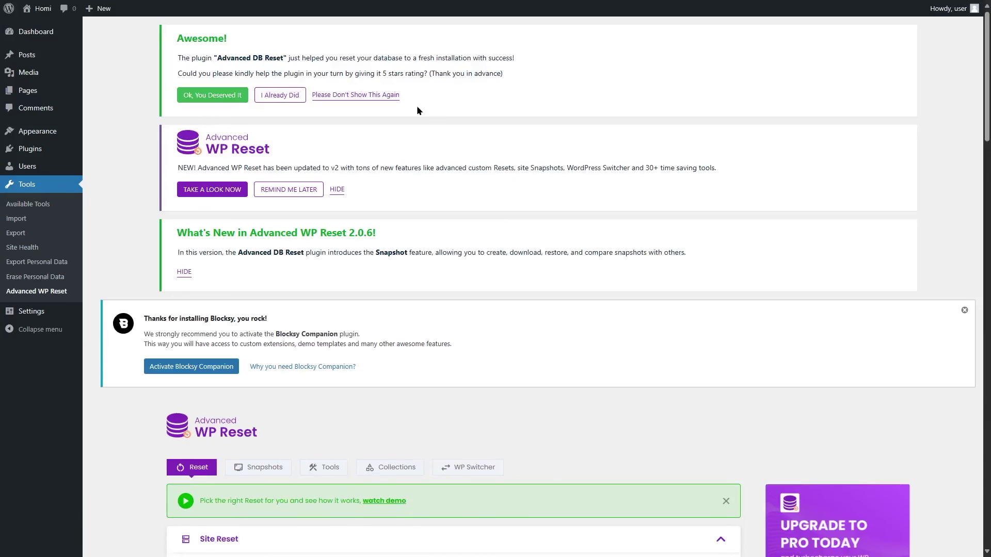
scroll(553, 171, down, 6)
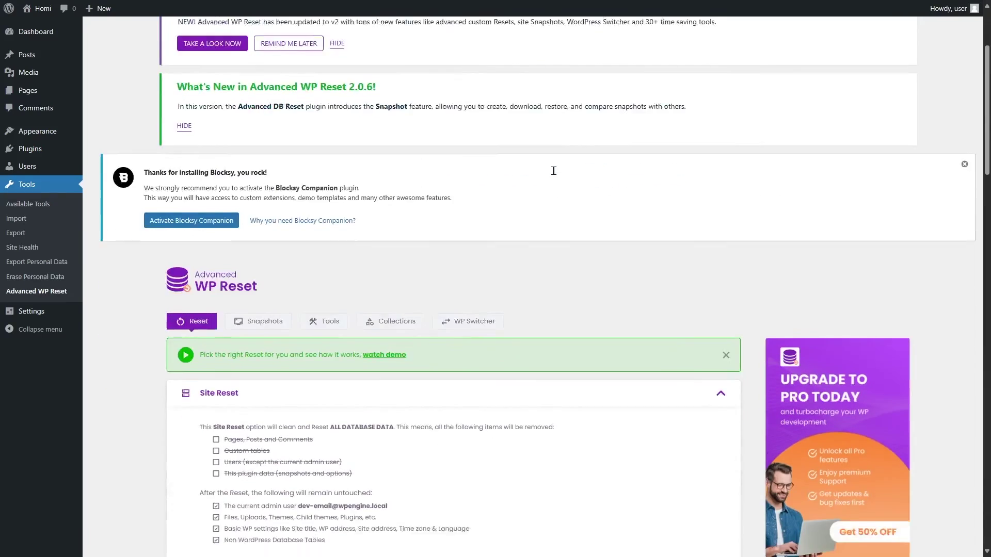